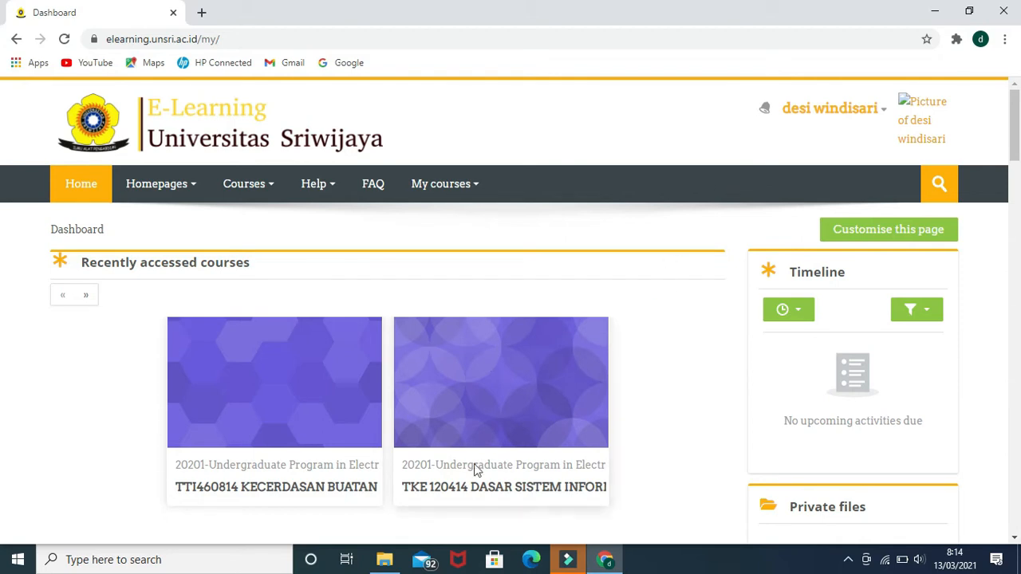
# - Switch to File Explorer and open the Bank soal JST text file in the bank soal AI 2020 folder to examine its question format
pyautogui.click(386, 560)
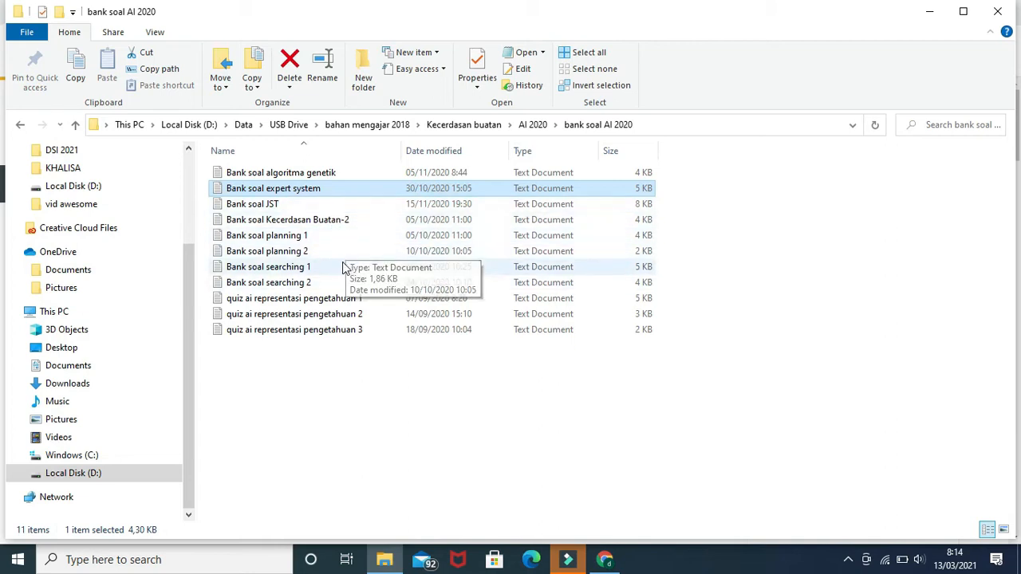
pyautogui.click(312, 188)
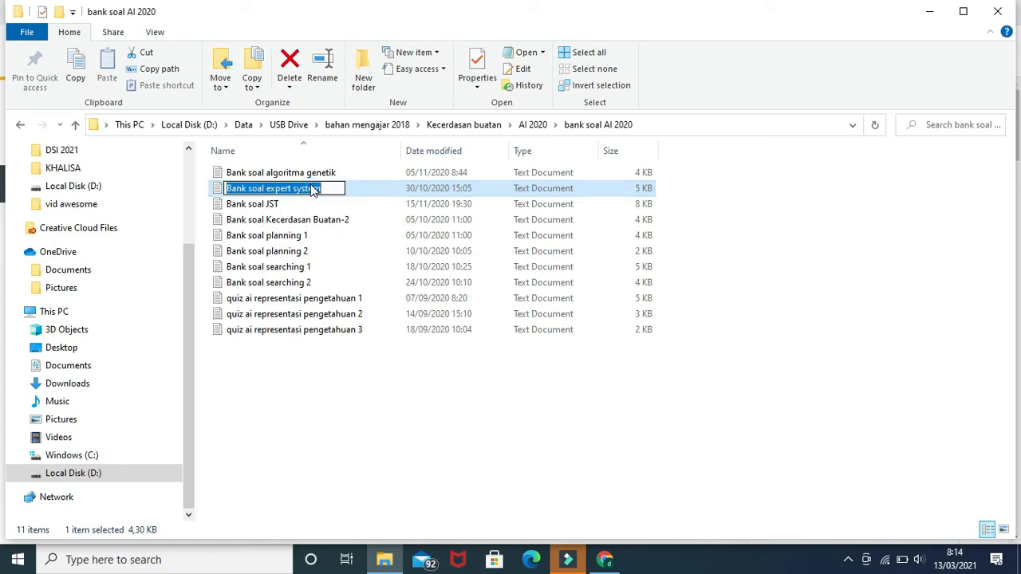
pyautogui.click(312, 187)
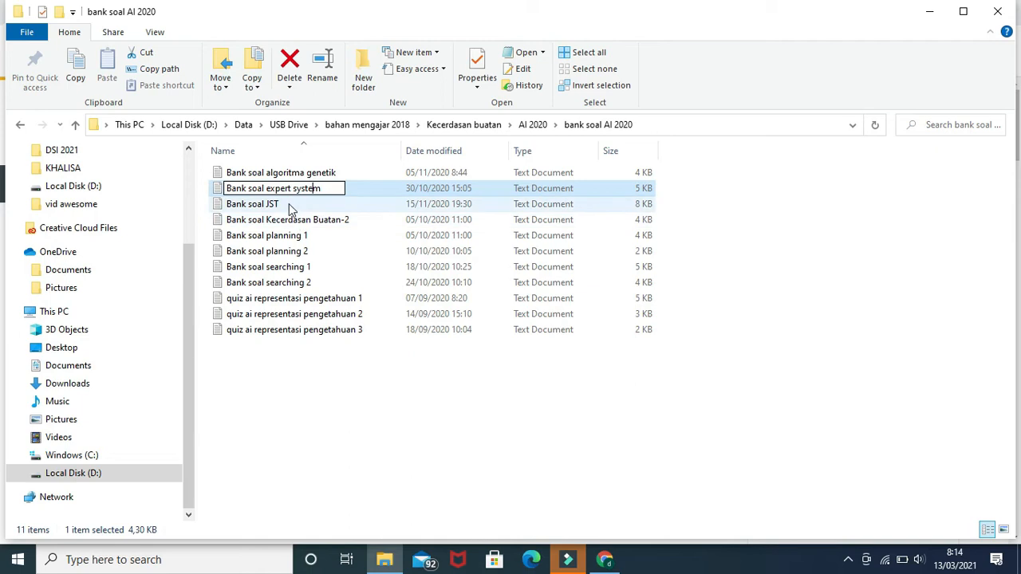
pyautogui.click(275, 206)
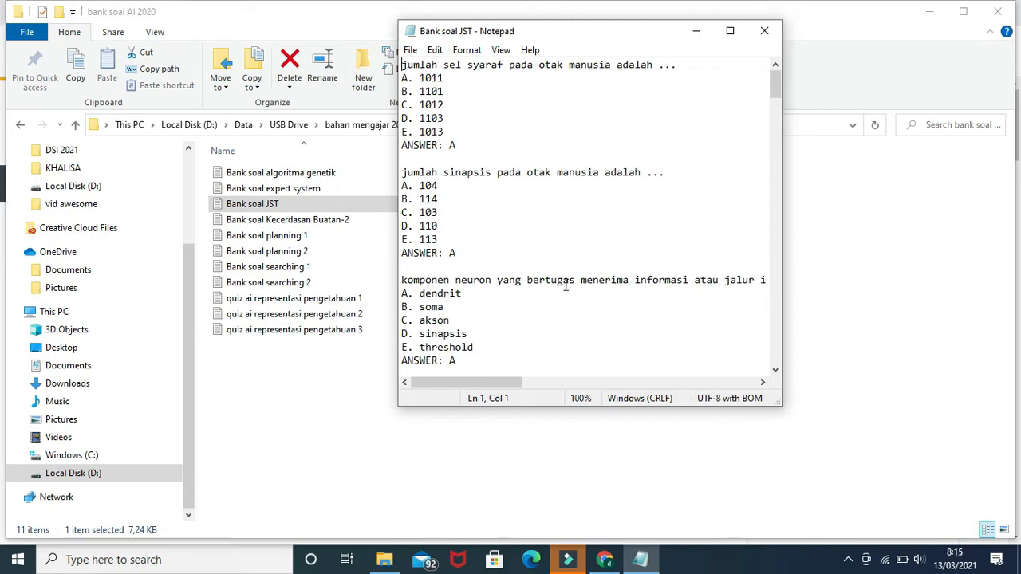
# - Switch back to Chrome and open the question bank categories of the TTI460814 KECERDASAN BUATAN course
pyautogui.click(604, 563)
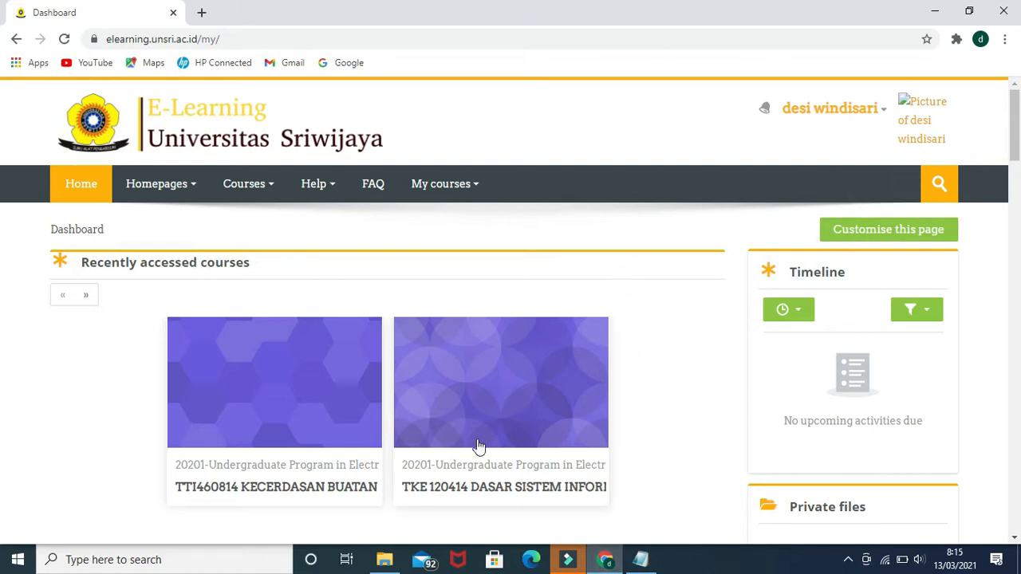
pyautogui.click(327, 492)
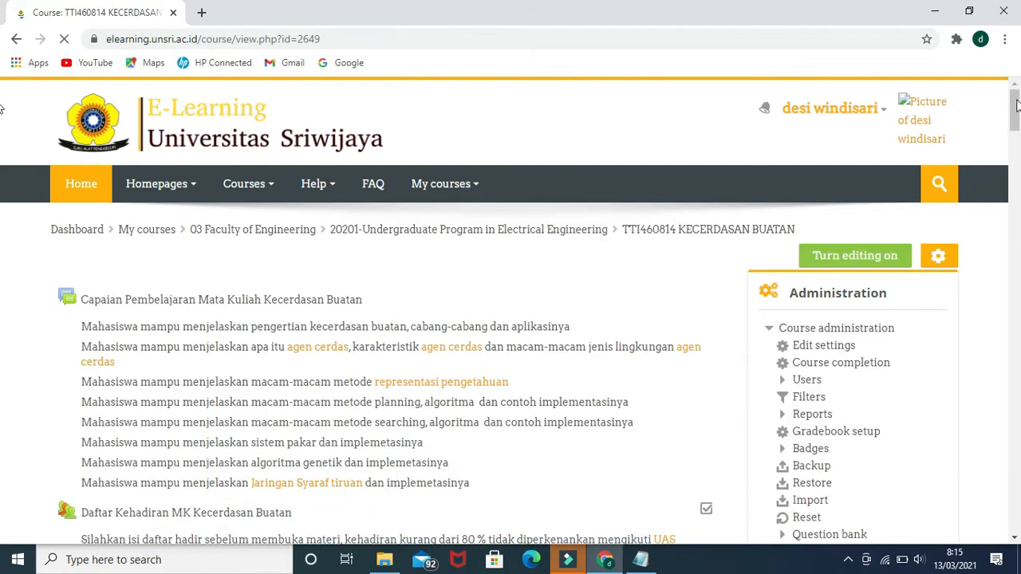
pyautogui.scroll(-3, 1016, 116)
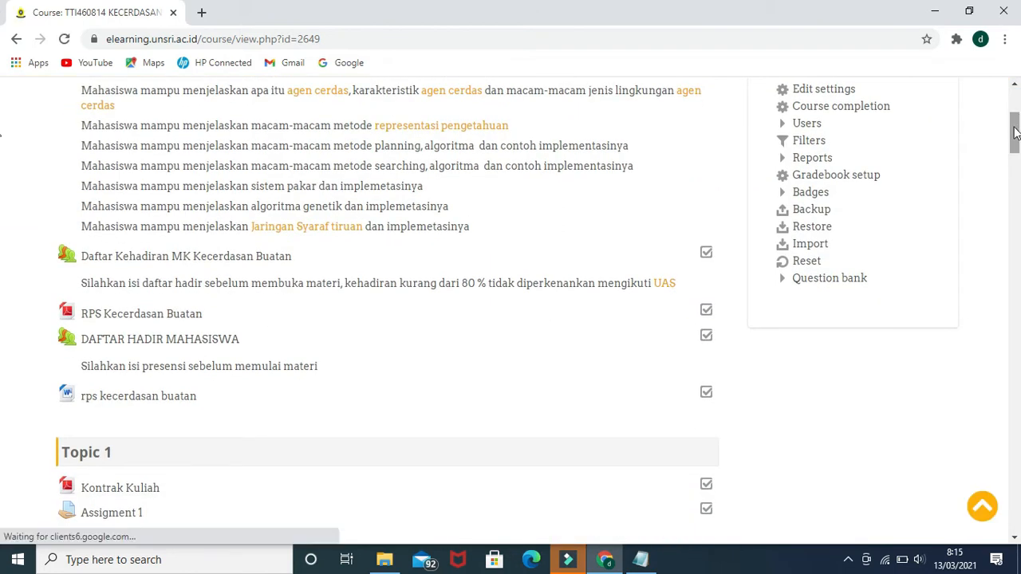
pyautogui.click(834, 284)
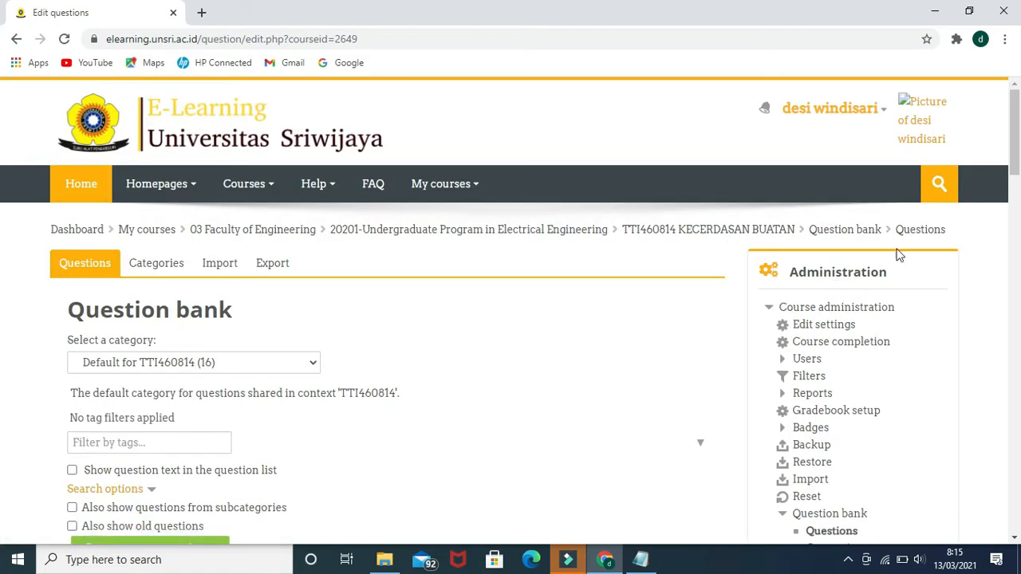
pyautogui.moveTo(1016, 153); pyautogui.dragTo(1015, 212)
pyautogui.click(848, 324)
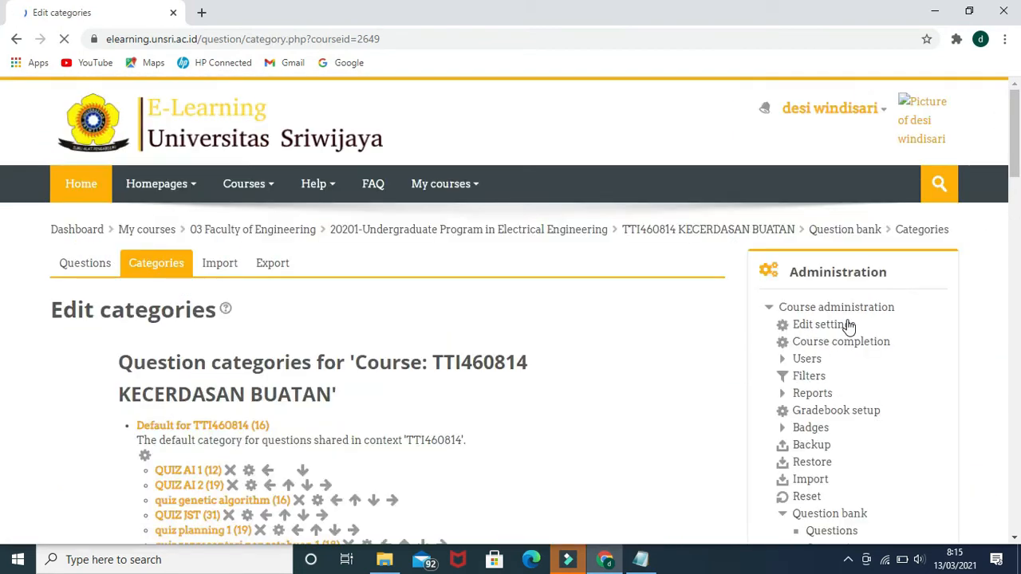
# - Add a question category named "quis materi 2" under the parent category Default for TTI460814
pyautogui.moveTo(1015, 132); pyautogui.dragTo(1017, 204)
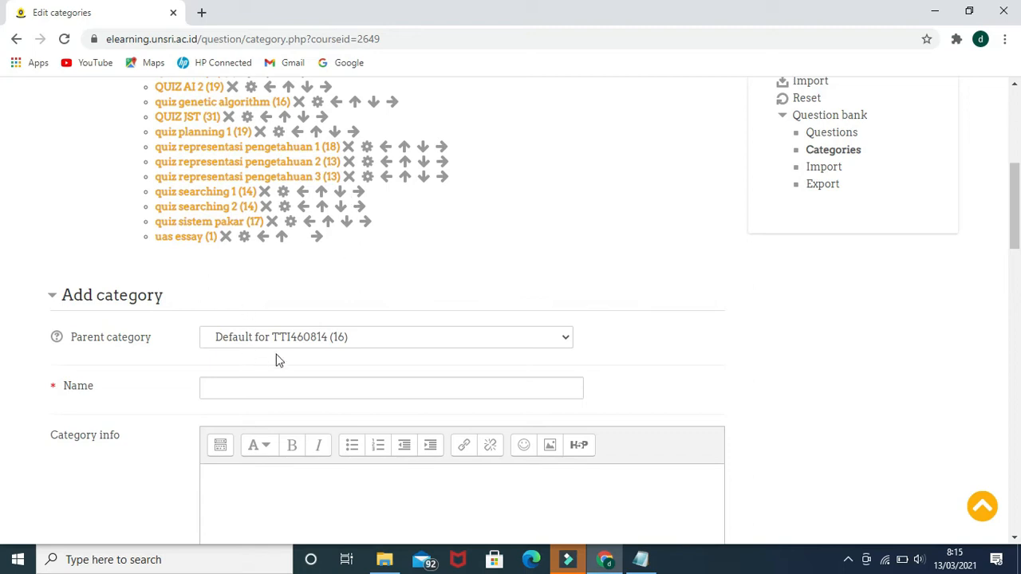
pyautogui.click(334, 387)
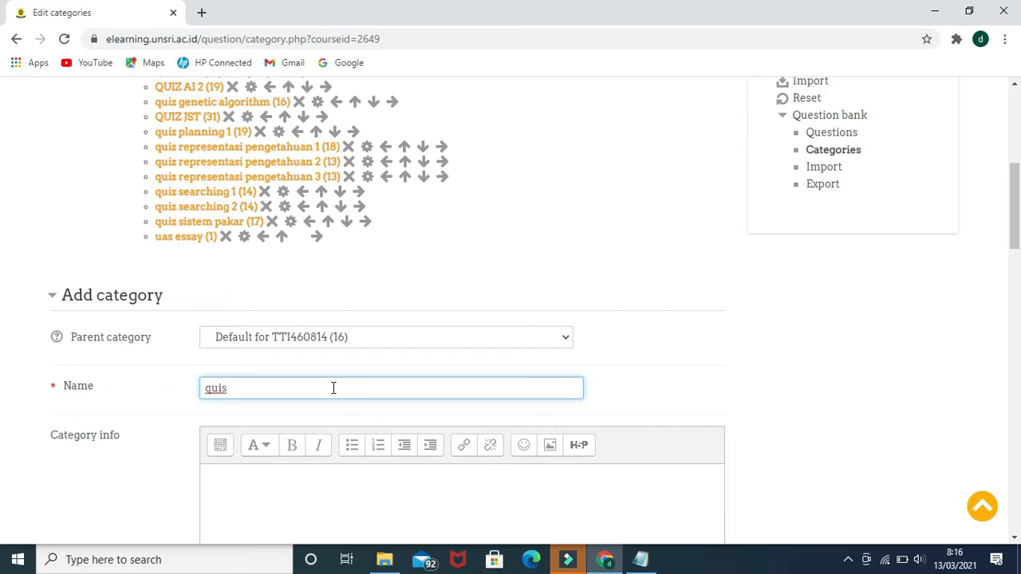
pyautogui.write('materi 2')
pyautogui.moveTo(1011, 203); pyautogui.dragTo(1018, 250)
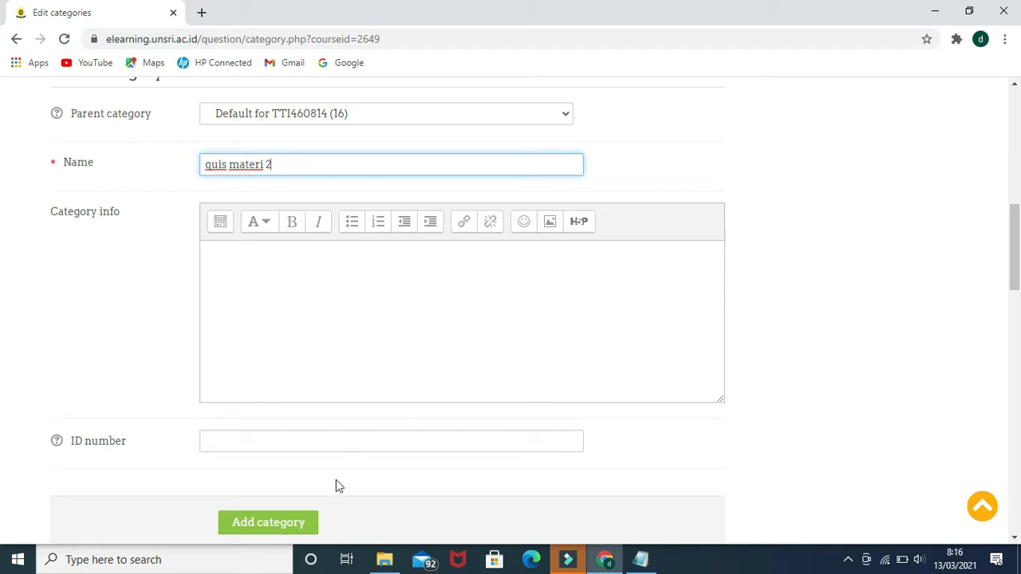
pyautogui.click(292, 525)
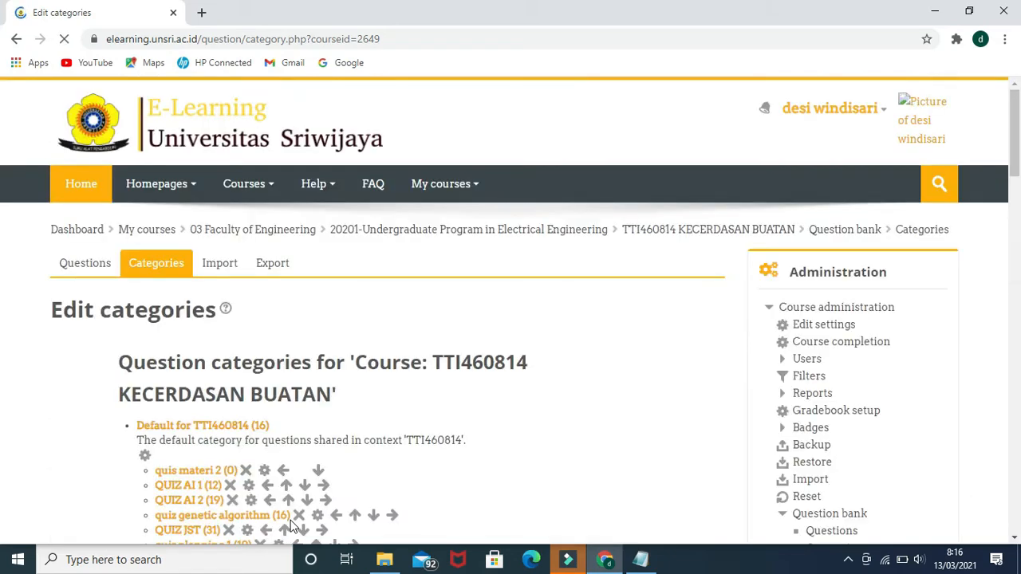
# - Open the quis materi 2 category, go to its question import page and select Aiken format as the file format
pyautogui.moveTo(1015, 137); pyautogui.dragTo(1017, 172)
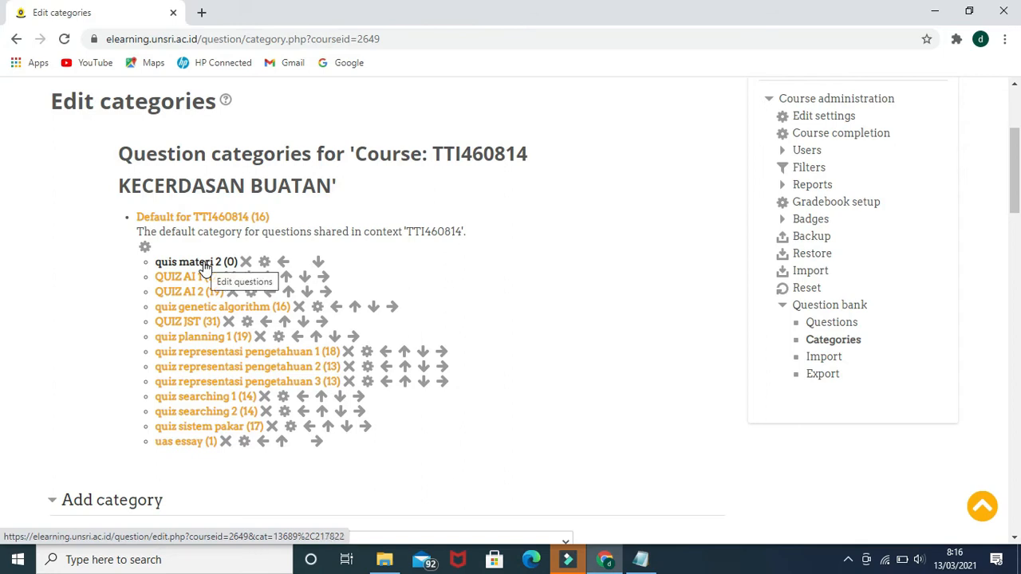
pyautogui.click(206, 266)
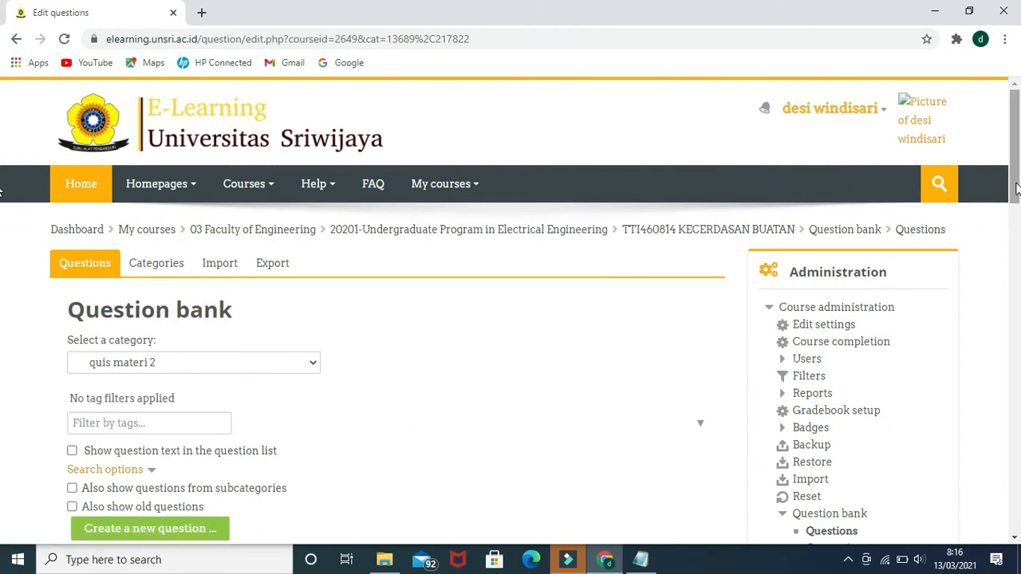
pyautogui.moveTo(1016, 189); pyautogui.dragTo(1018, 230)
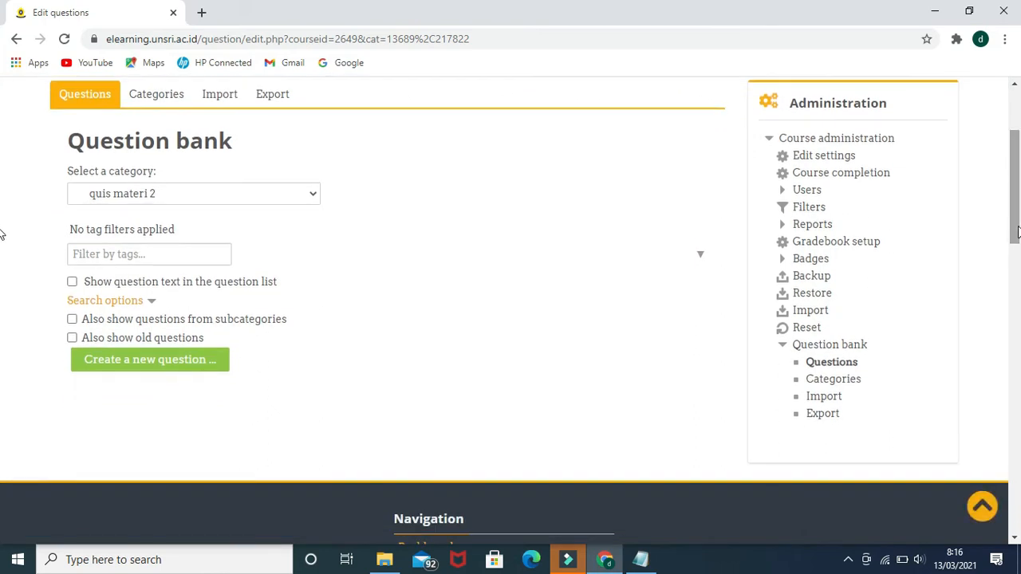
pyautogui.click(834, 403)
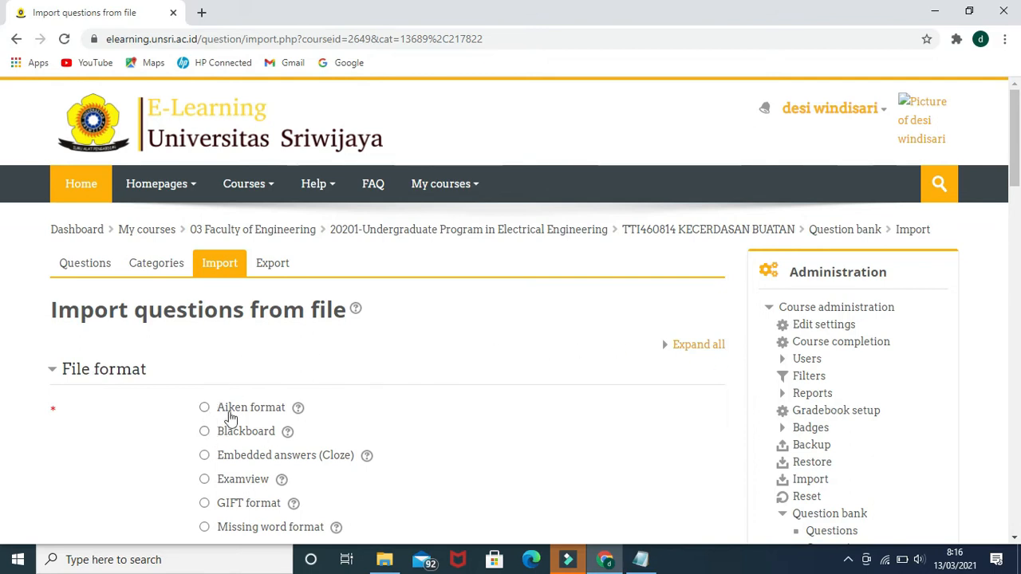
pyautogui.moveTo(1015, 95); pyautogui.dragTo(1016, 131)
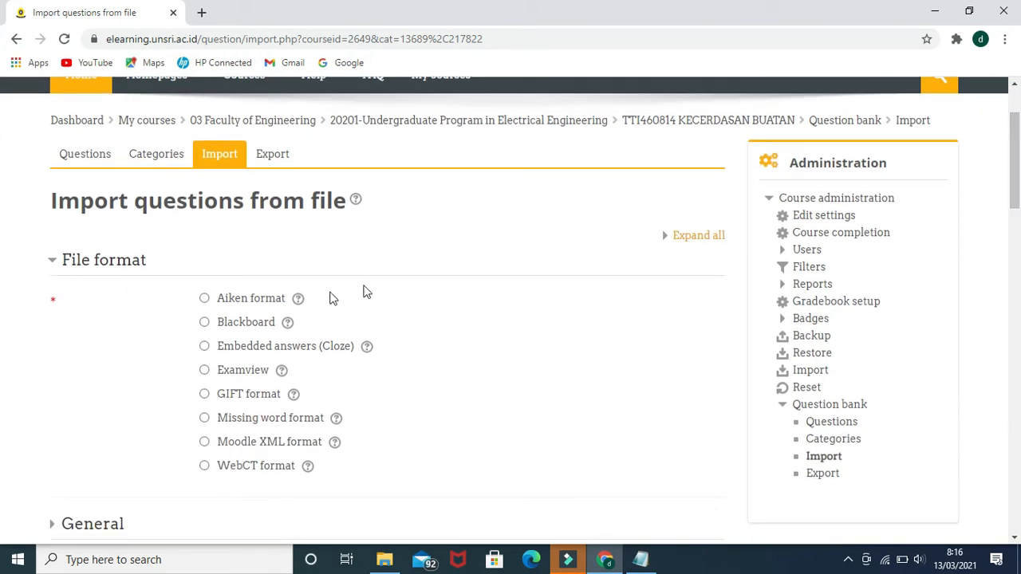
pyautogui.click(205, 300)
# - Choose Bank soal algoritma genetik.txt from the bank soal AI 2020 folder as the question file to upload
pyautogui.moveTo(1018, 175); pyautogui.dragTo(1018, 251)
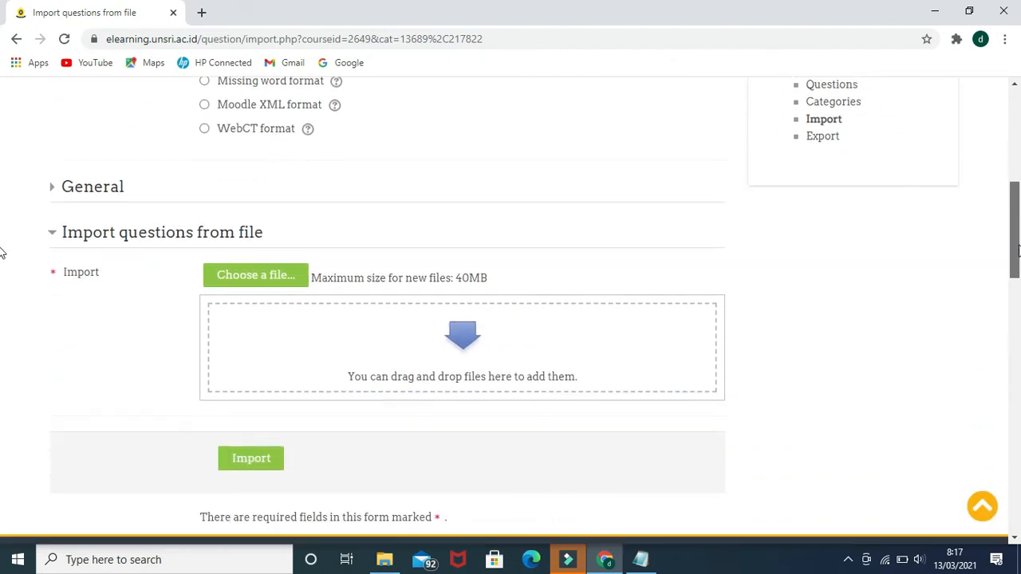
pyautogui.click(278, 277)
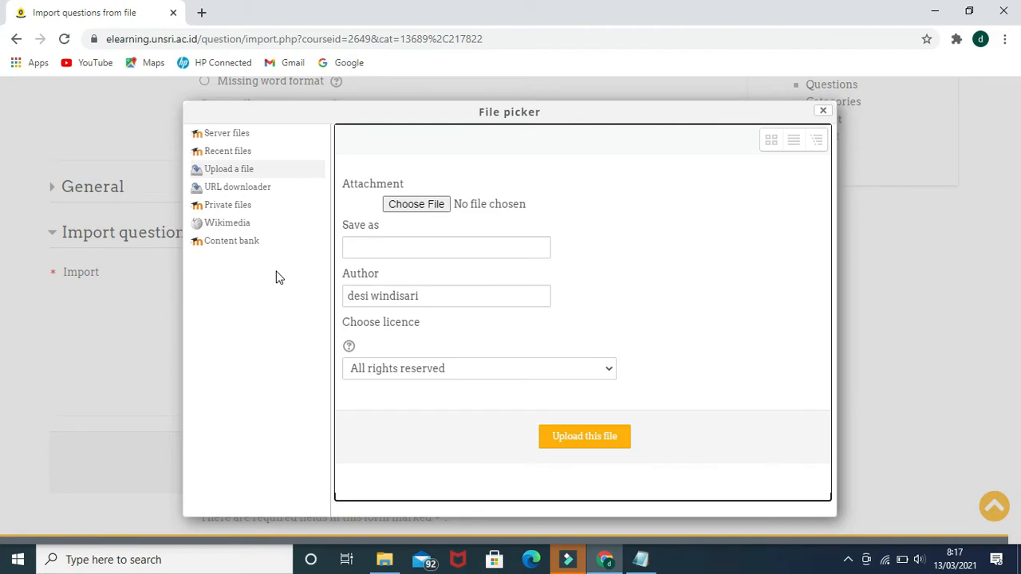
pyautogui.click(403, 206)
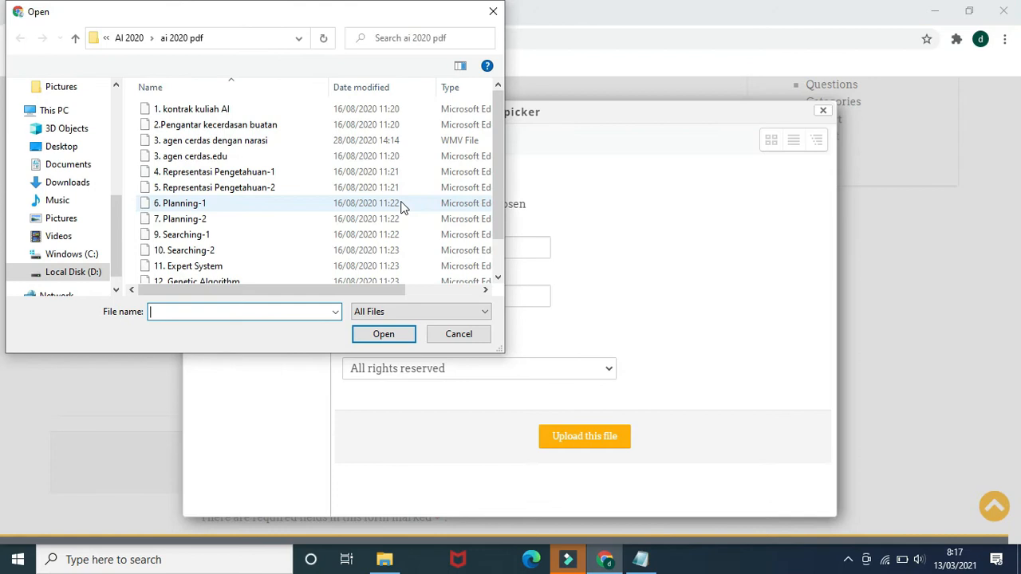
pyautogui.click(77, 38)
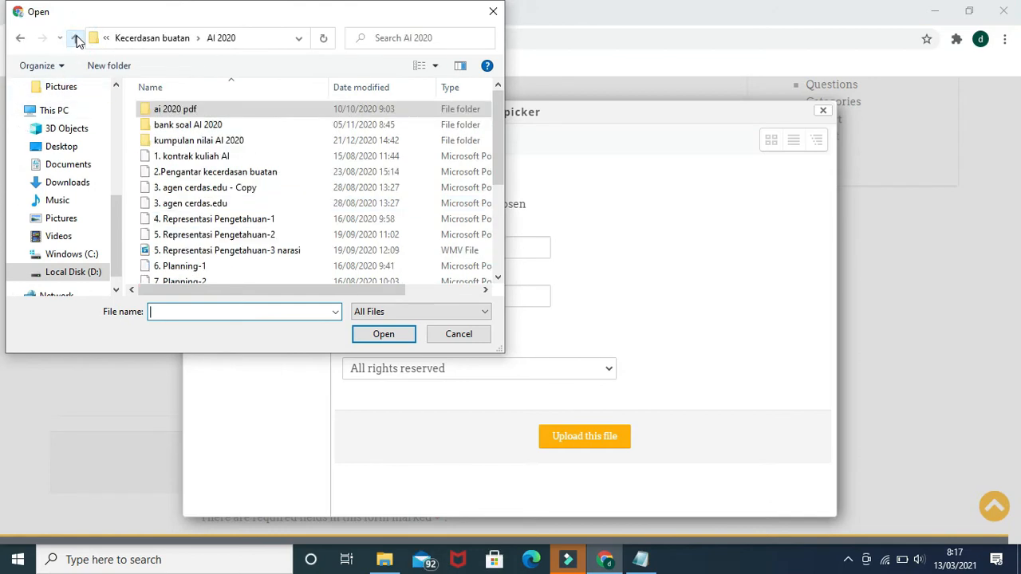
pyautogui.doubleClick(191, 125)
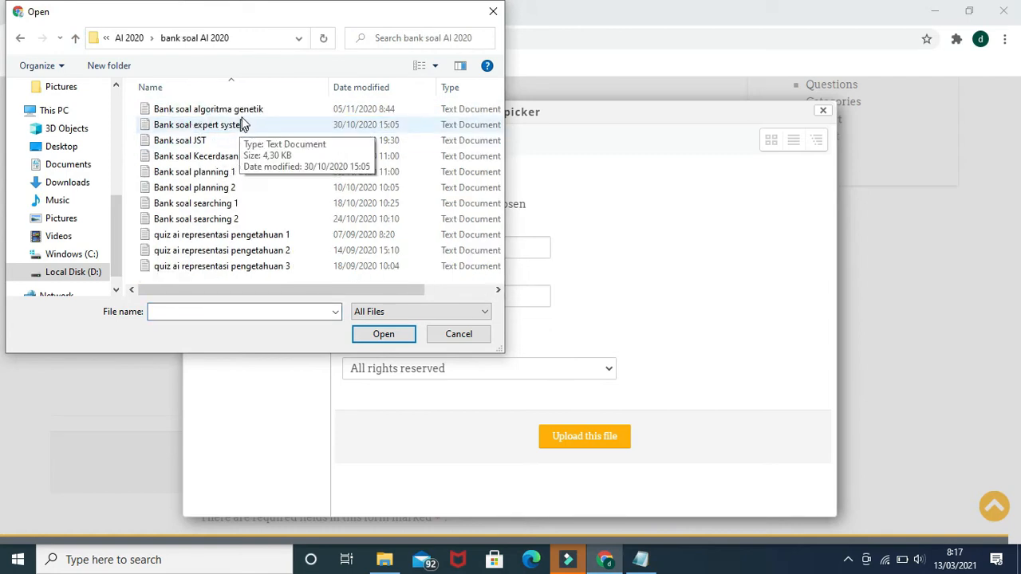
pyautogui.doubleClick(224, 108)
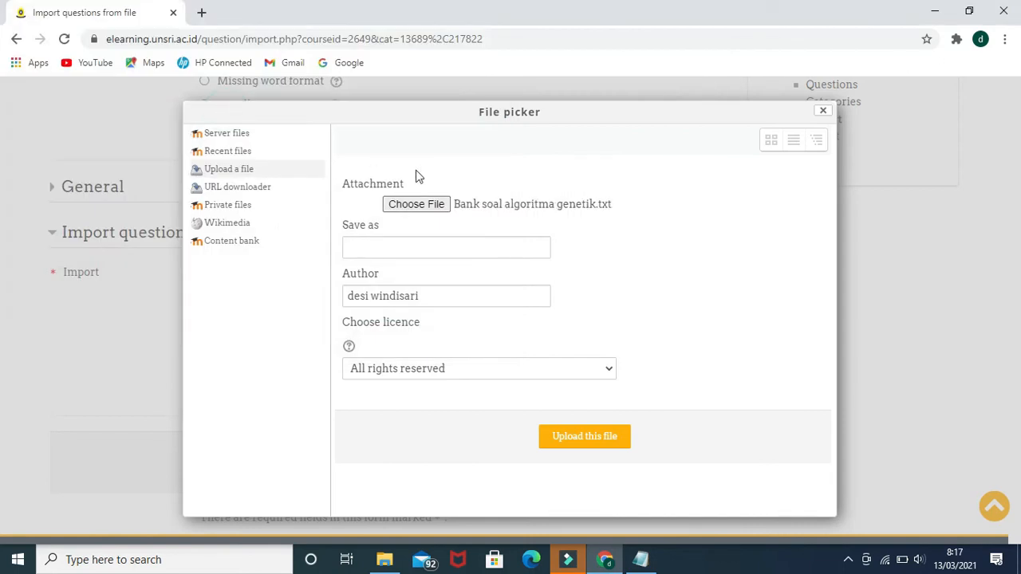
# - Set the save-as name of the attached file to "quis materi 2" and upload it
pyautogui.click(399, 250)
pyautogui.write('quis')
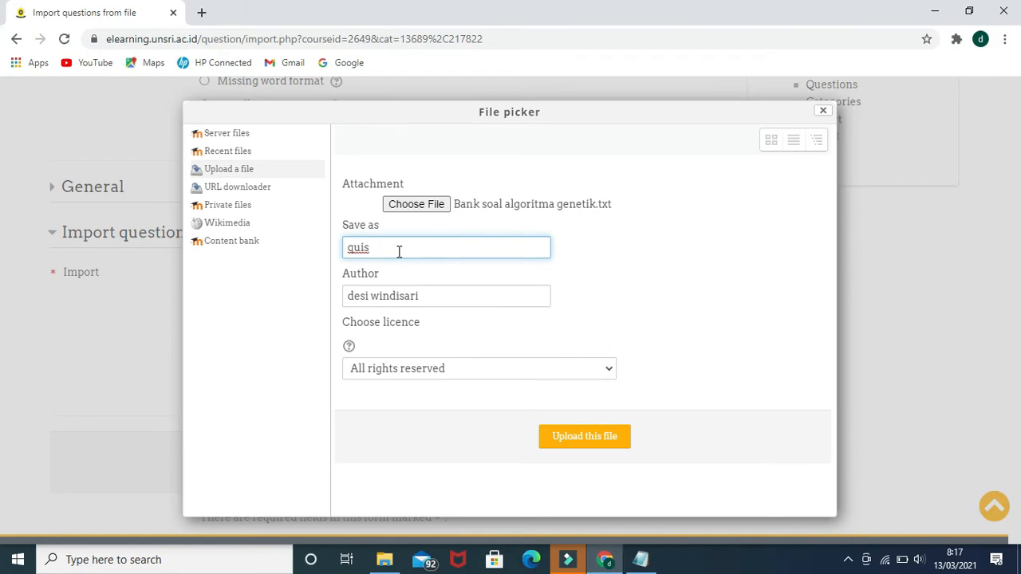
pyautogui.write(' materi 2')
pyautogui.click(609, 438)
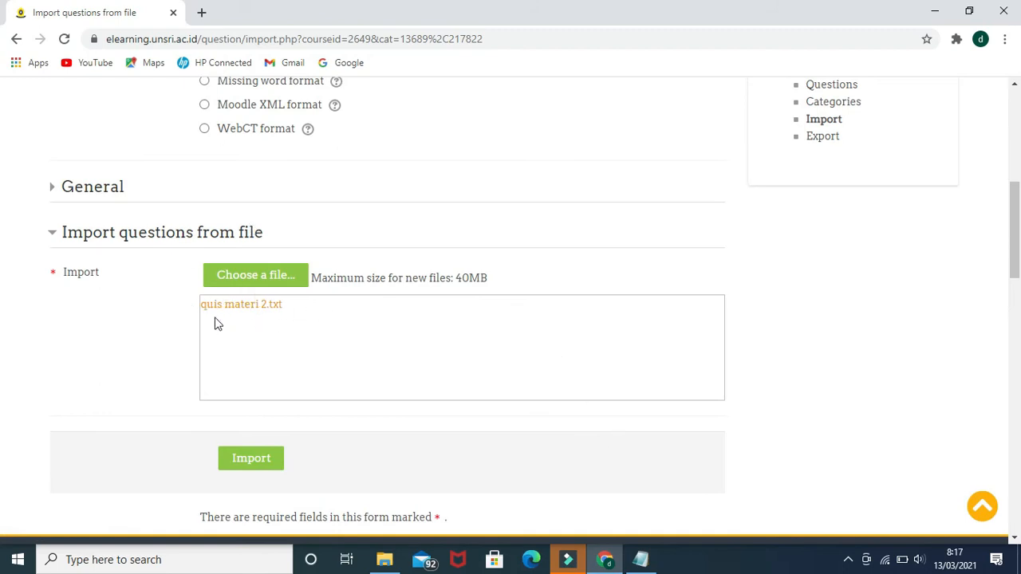
# - Import the questions from the uploaded file, review the imported list and continue to the question bank
pyautogui.click(265, 459)
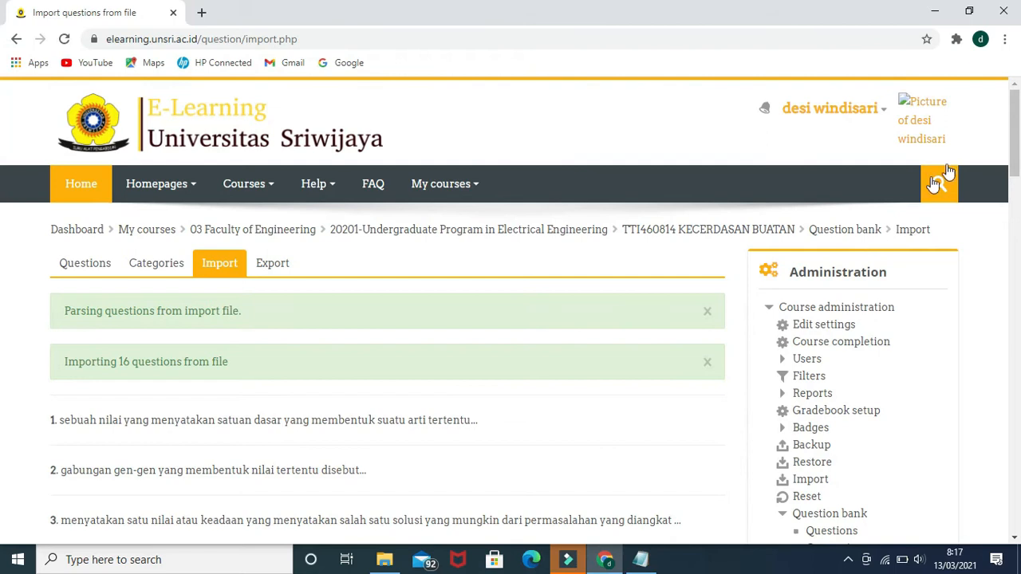
pyautogui.moveTo(1015, 142)
pyautogui.mouseDown()
pyautogui.moveTo(1016, 159)
pyautogui.moveTo(1019, 138)
pyautogui.mouseUp()
pyautogui.moveTo(1017, 132); pyautogui.dragTo(1017, 263)
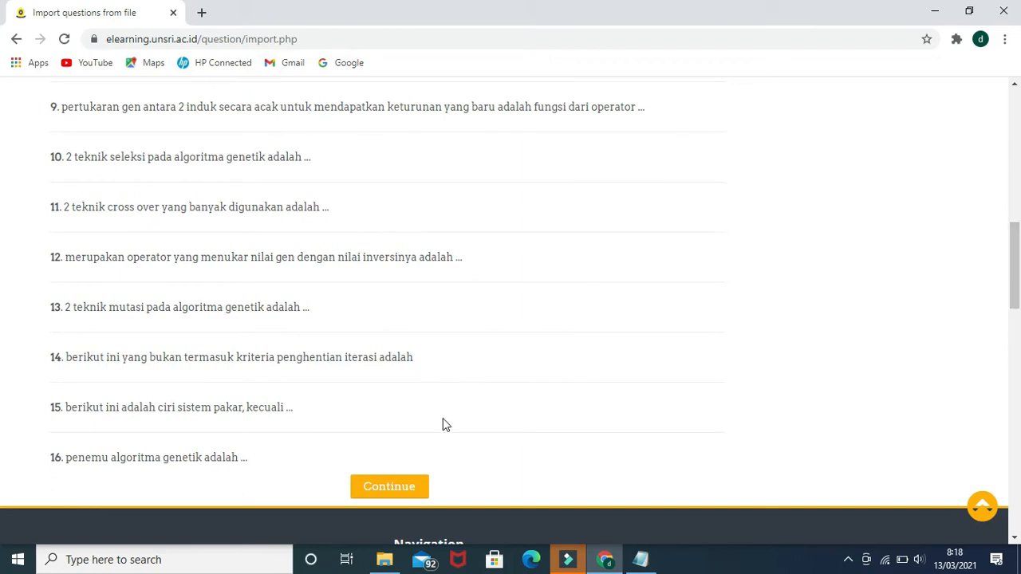
pyautogui.click(404, 484)
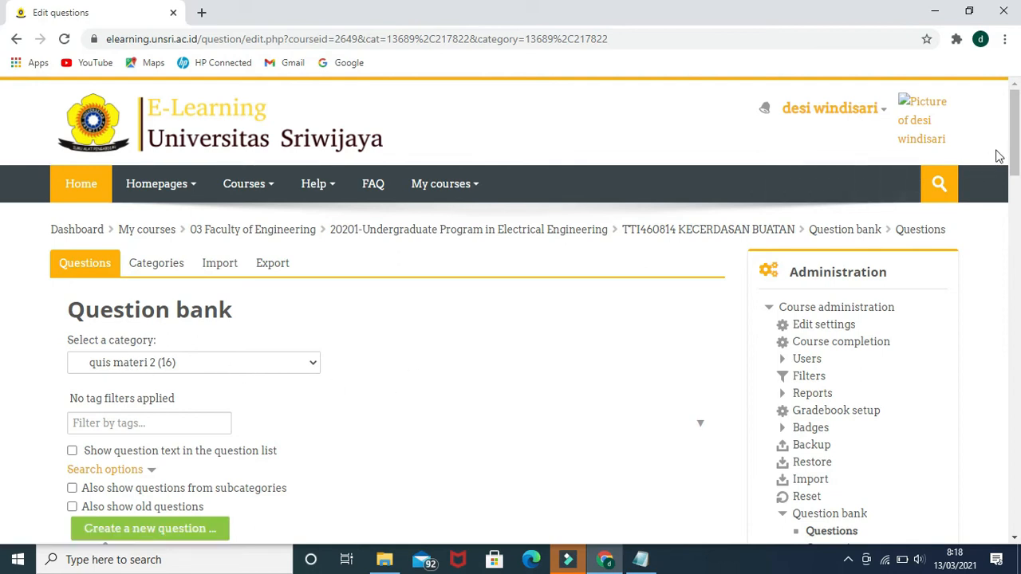
# - Return to the TTI460814 KECERDASAN BUATAN course page and turn editing on
pyautogui.scroll(-1, 1001, 139)
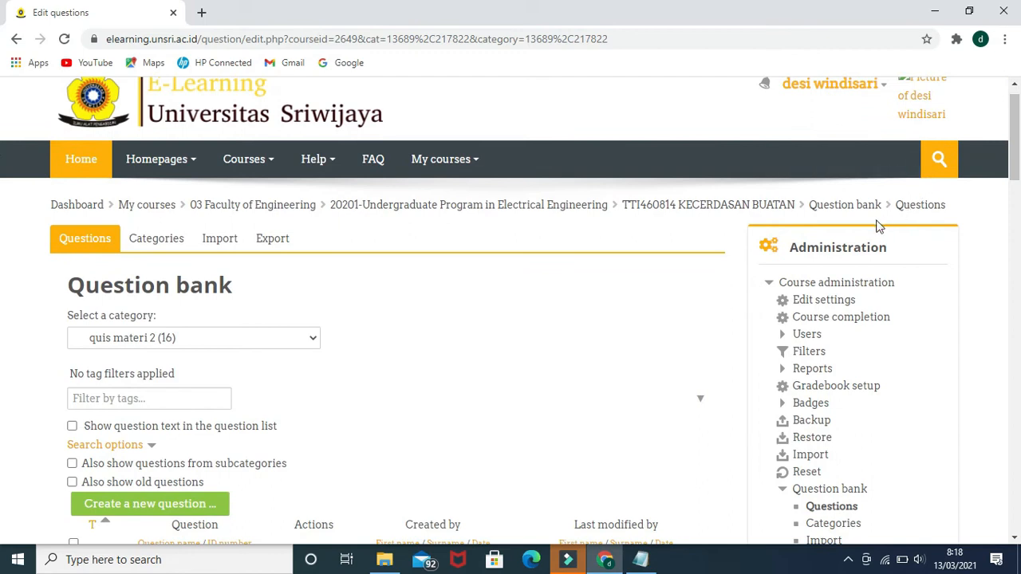
pyautogui.click(755, 209)
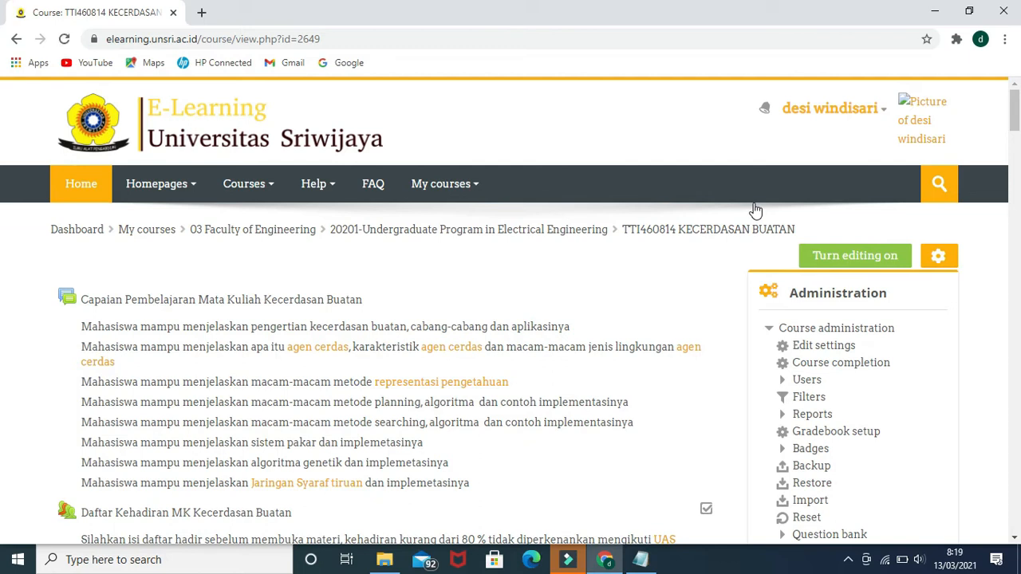
pyautogui.moveTo(1017, 120); pyautogui.dragTo(1018, 159)
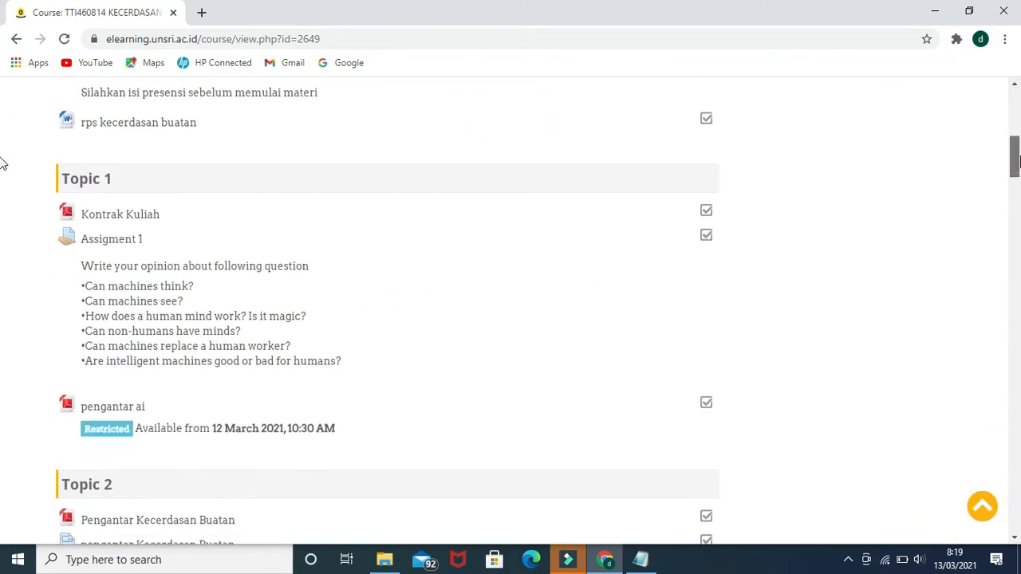
pyautogui.scroll(6, 987, 137)
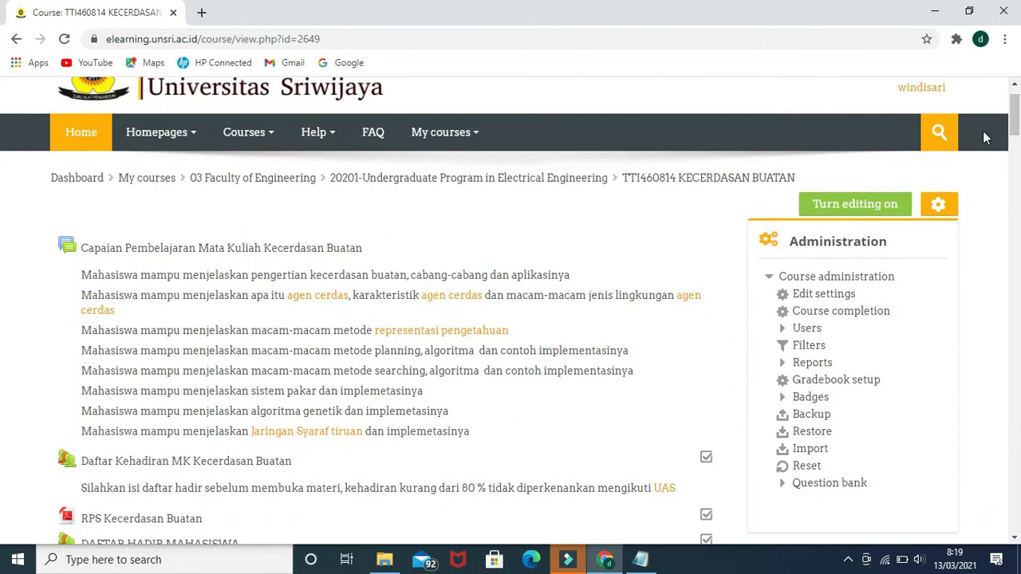
pyautogui.click(881, 207)
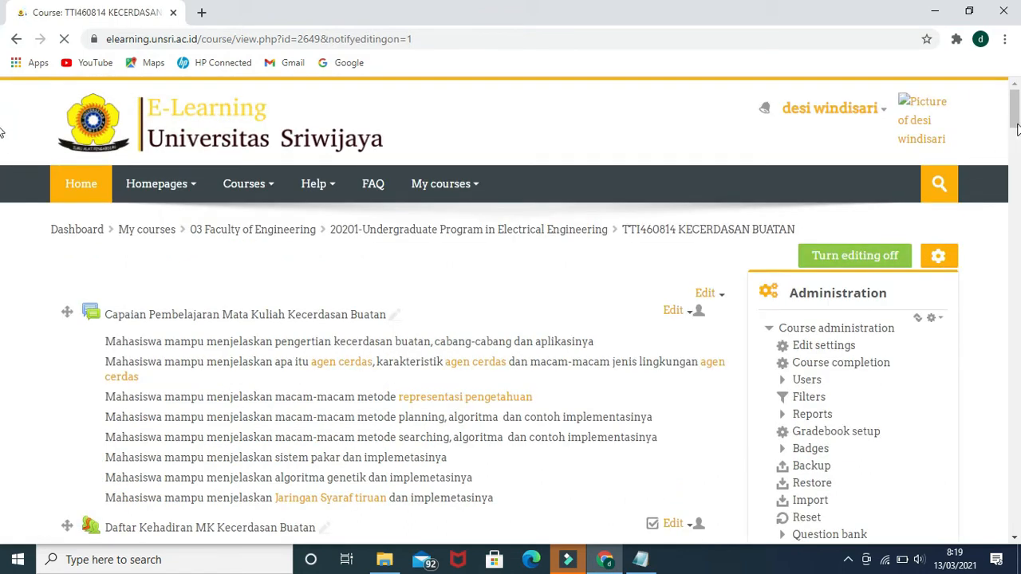
pyautogui.scroll(-5, 2, 143)
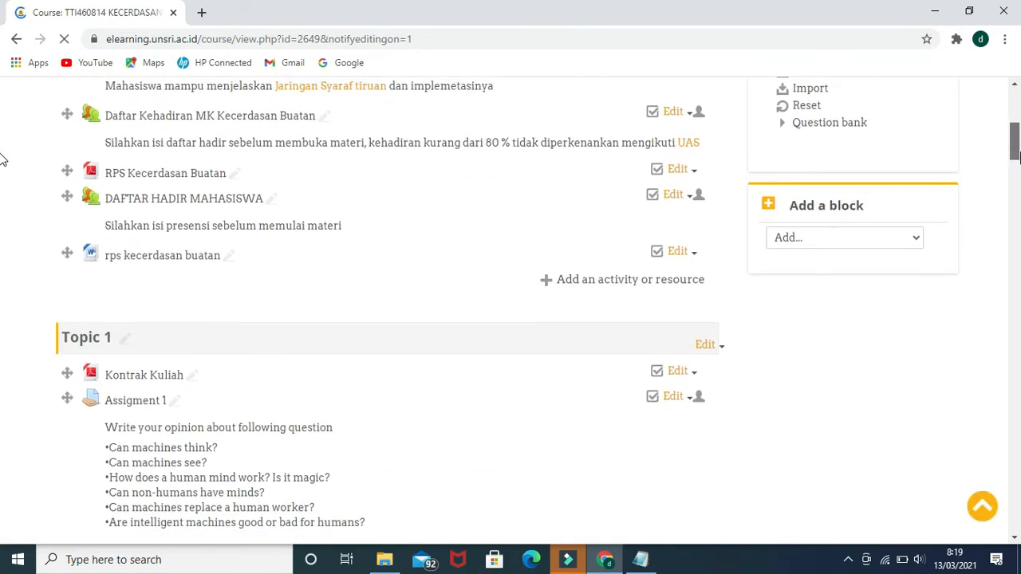
# - Add a new Quiz activity to Topic 1 of the course
pyautogui.scroll(-4, 3, 163)
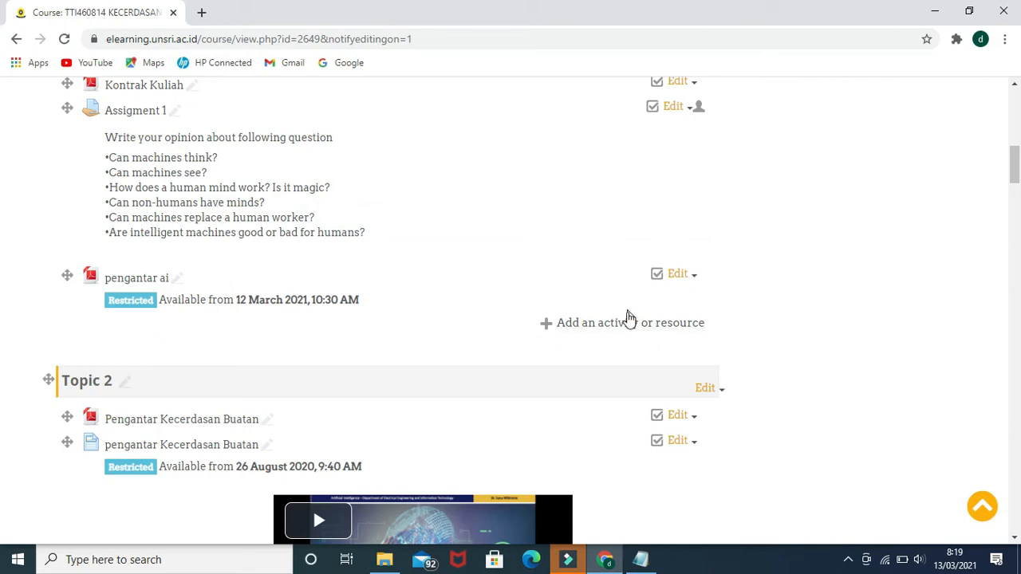
pyautogui.click(627, 320)
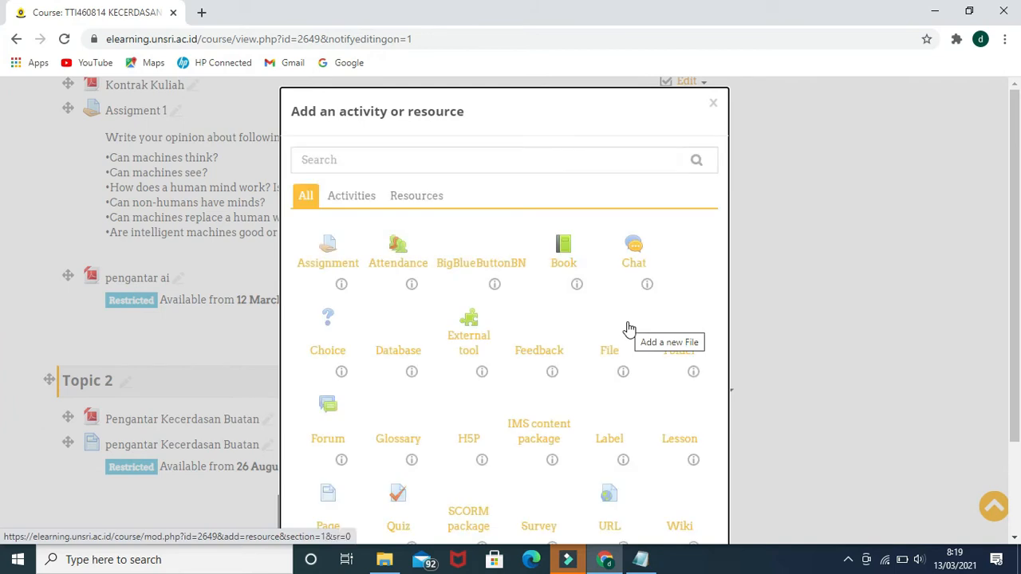
pyautogui.moveTo(1016, 154); pyautogui.dragTo(1017, 216)
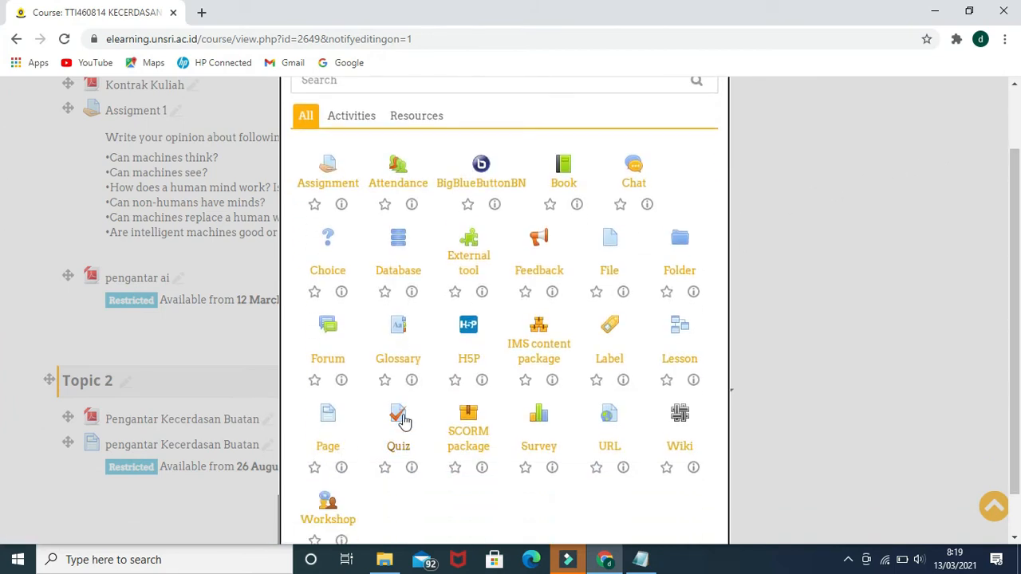
pyautogui.click(401, 422)
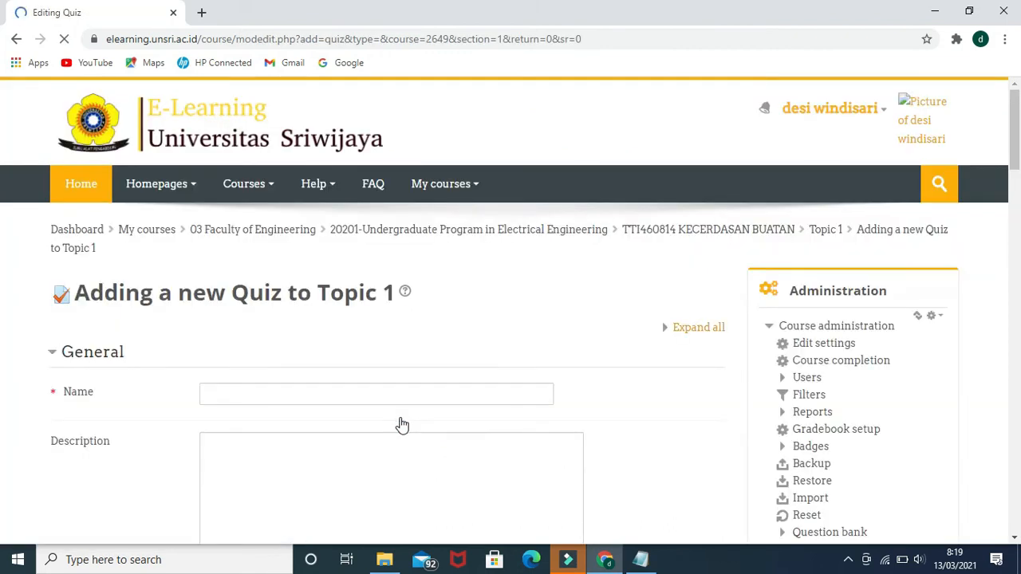
# - Name the quiz "quis materi 2" and enter the description "kerjakan setelah menyimak materi"
pyautogui.click(356, 391)
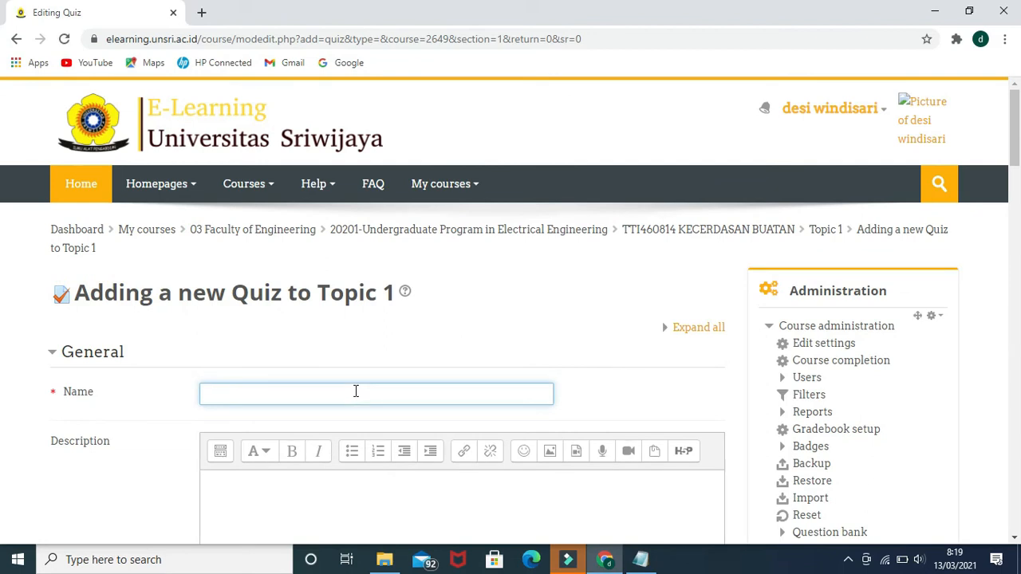
pyautogui.write('quis materi 2')
pyautogui.click(334, 484)
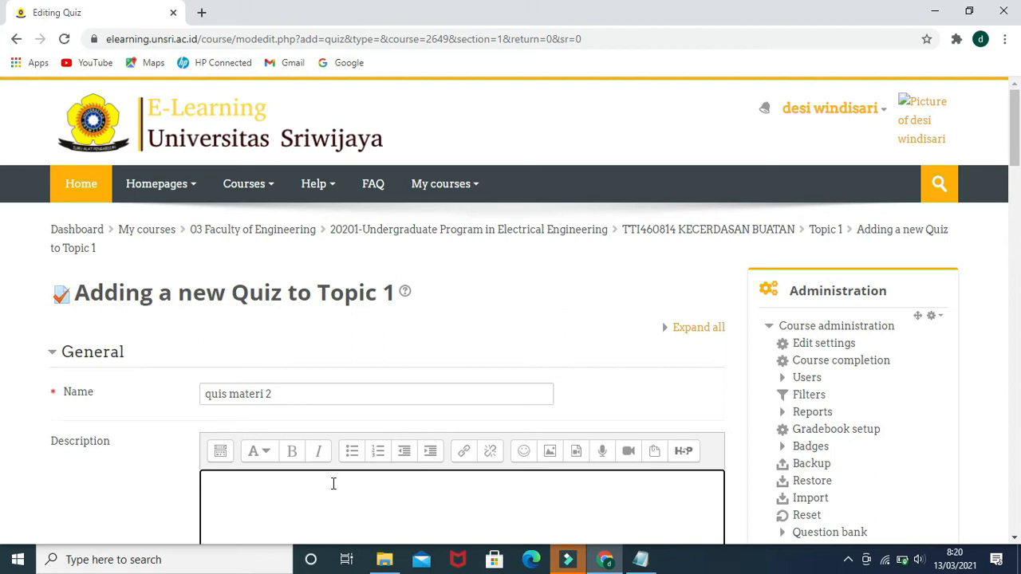
pyautogui.write('kerjakan setelah ')
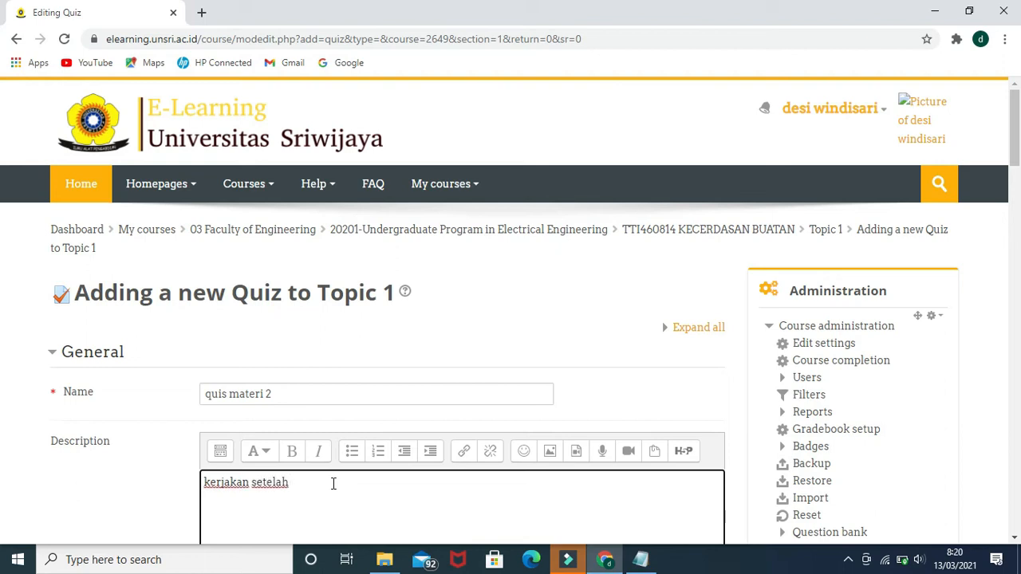
pyautogui.write('menyima')
pyautogui.write('materi')
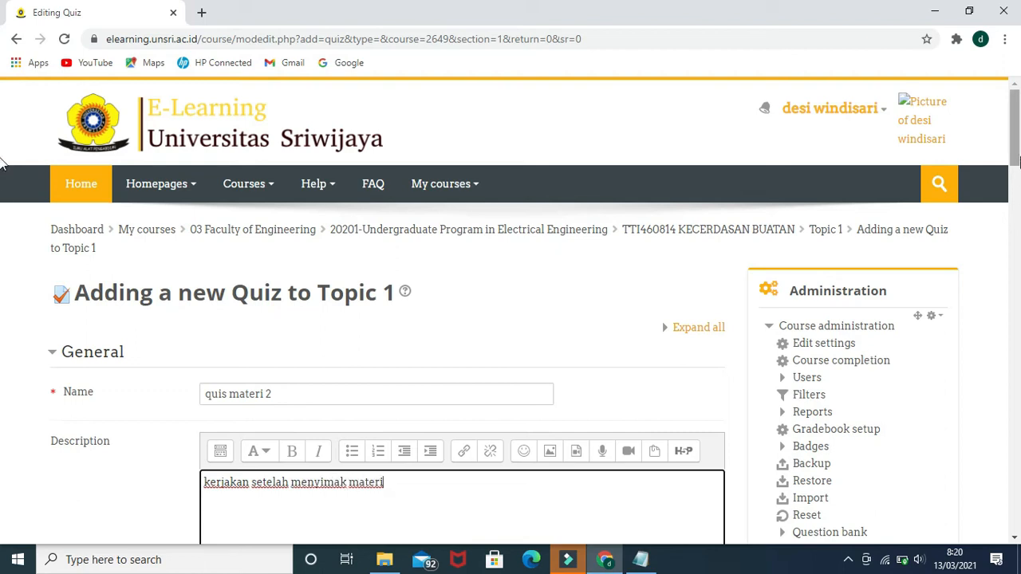
# - Enable displaying the quiz description on the course page
pyautogui.scroll(-2, 3, 191)
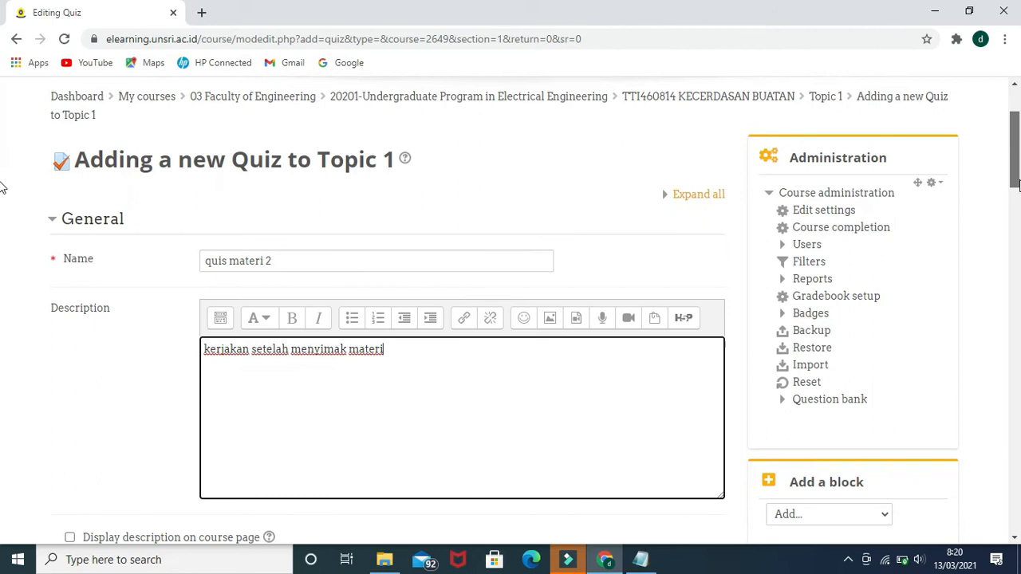
pyautogui.scroll(-1, 3, 186)
pyautogui.scroll(-2, 2, 199)
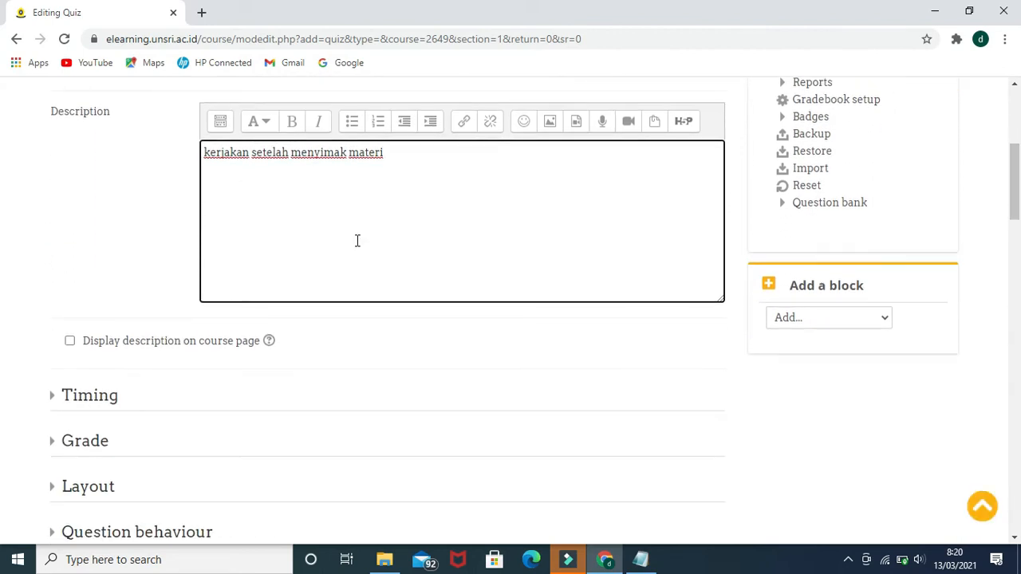
pyautogui.click(70, 344)
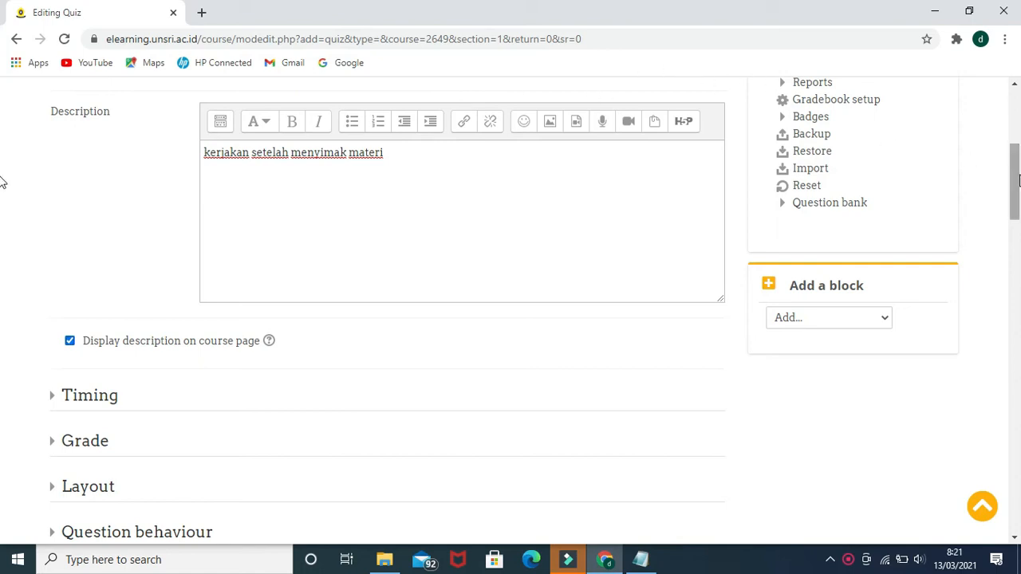
# - Expand all settings sections and enable the quiz to open at 10:19 and close at 11:19 on 13 March 2021
pyautogui.moveTo(1017, 181); pyautogui.dragTo(1013, 159)
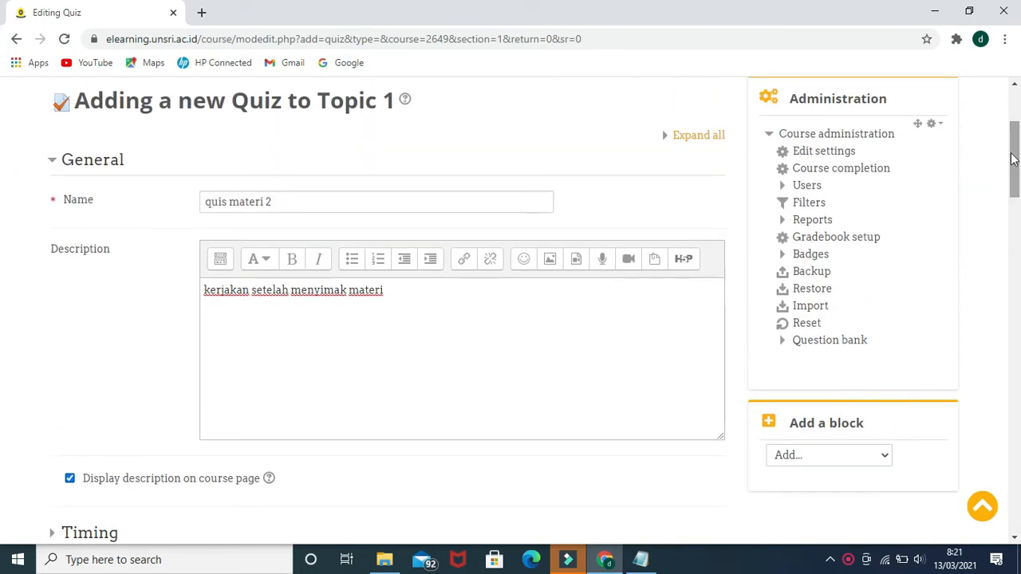
pyautogui.click(709, 137)
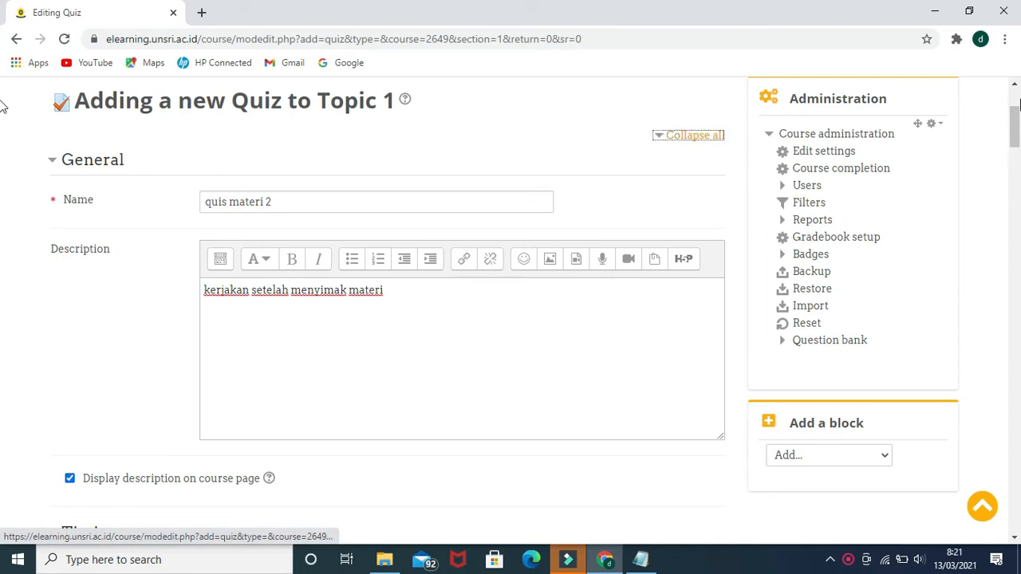
pyautogui.moveTo(1012, 108); pyautogui.dragTo(1012, 150)
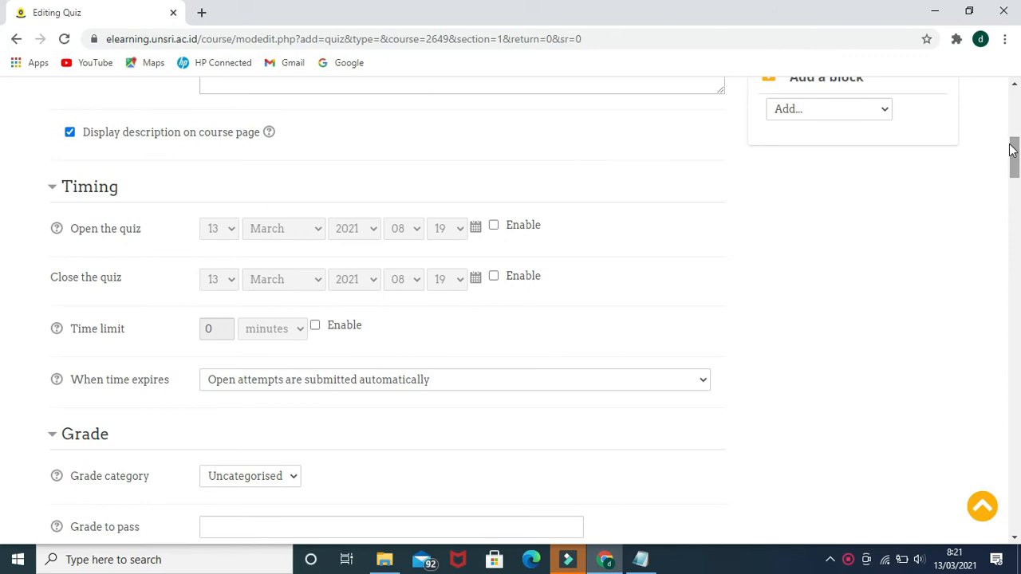
pyautogui.click(494, 226)
pyautogui.click(493, 278)
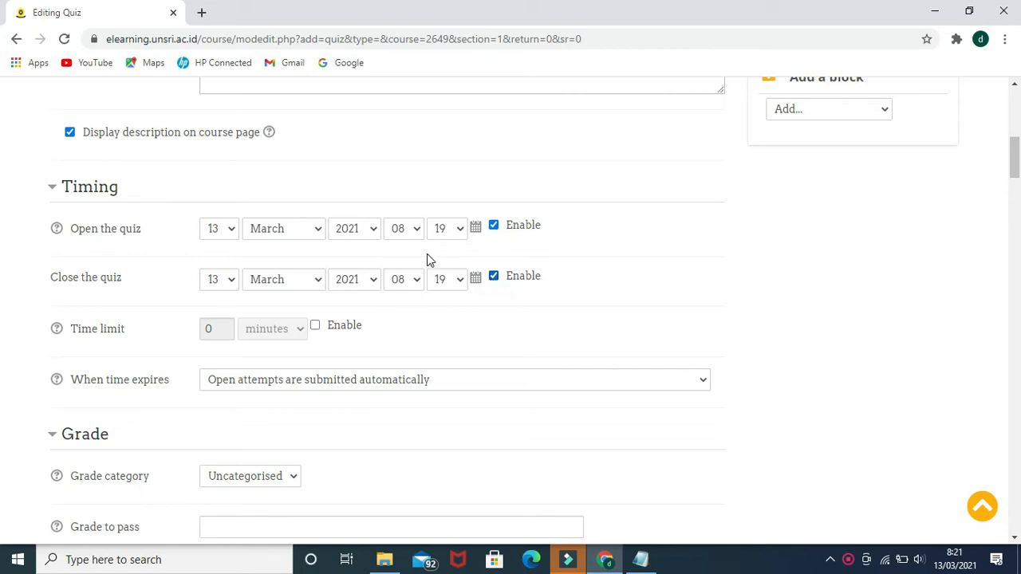
pyautogui.click(417, 233)
pyautogui.click(397, 380)
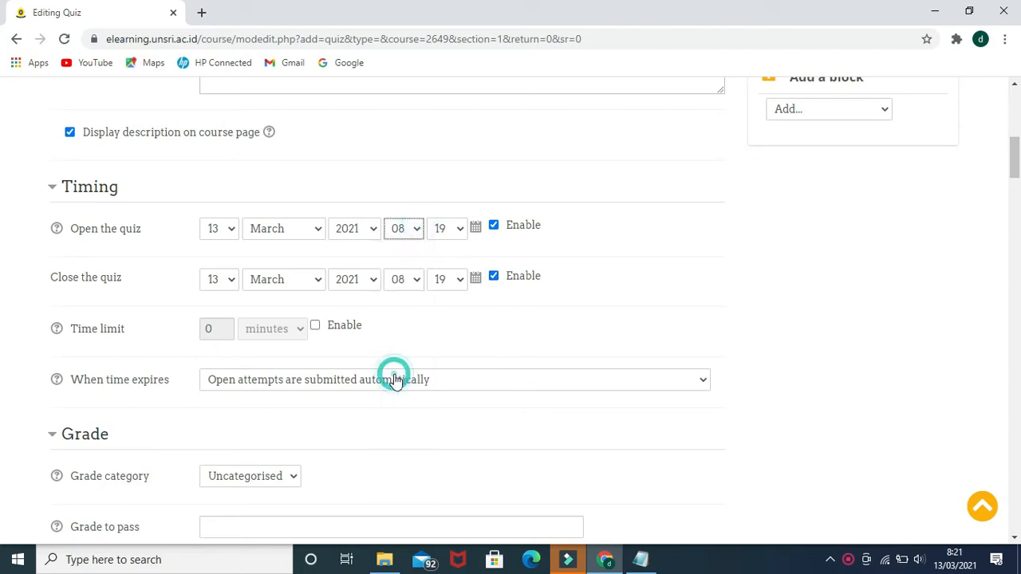
pyautogui.click(414, 281)
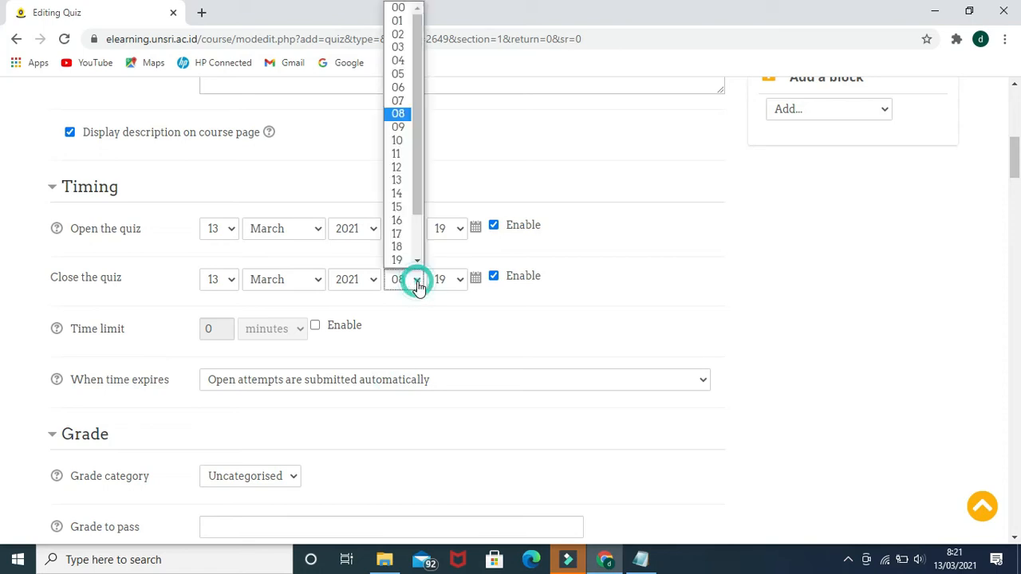
pyautogui.click(400, 154)
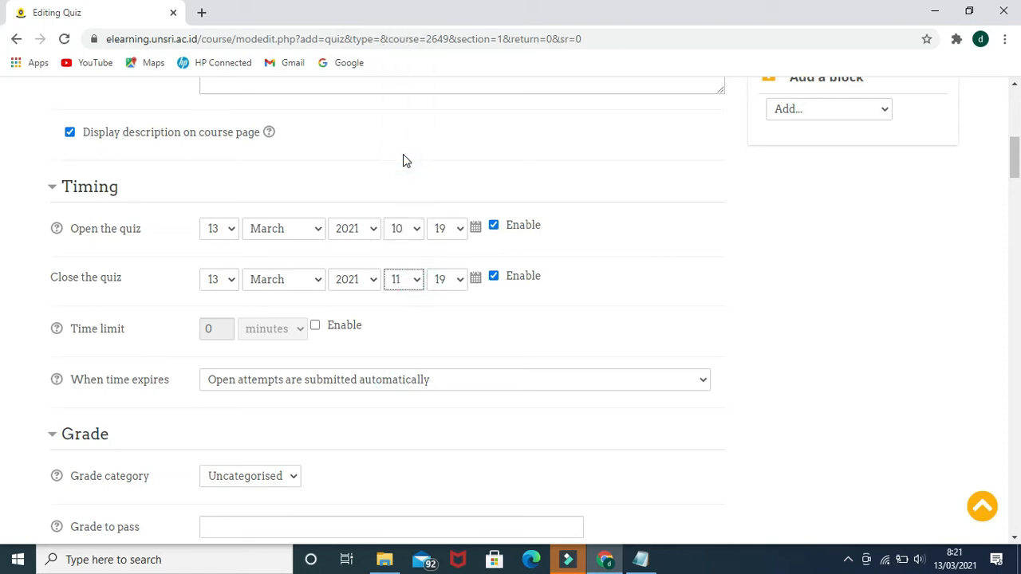
# - Enable the quiz time limit and set it to 10 minutes
pyautogui.click(316, 327)
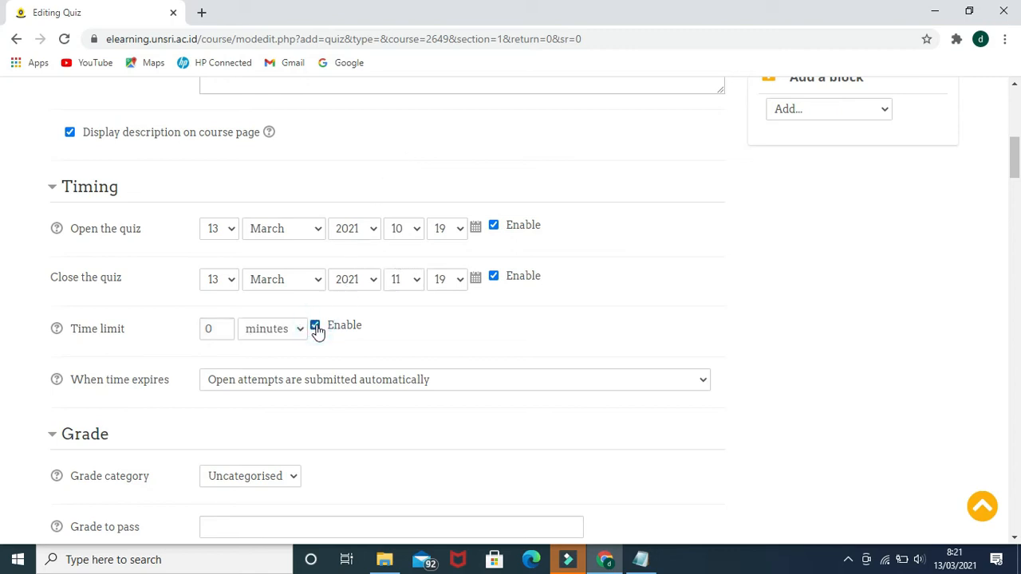
pyautogui.click(217, 327)
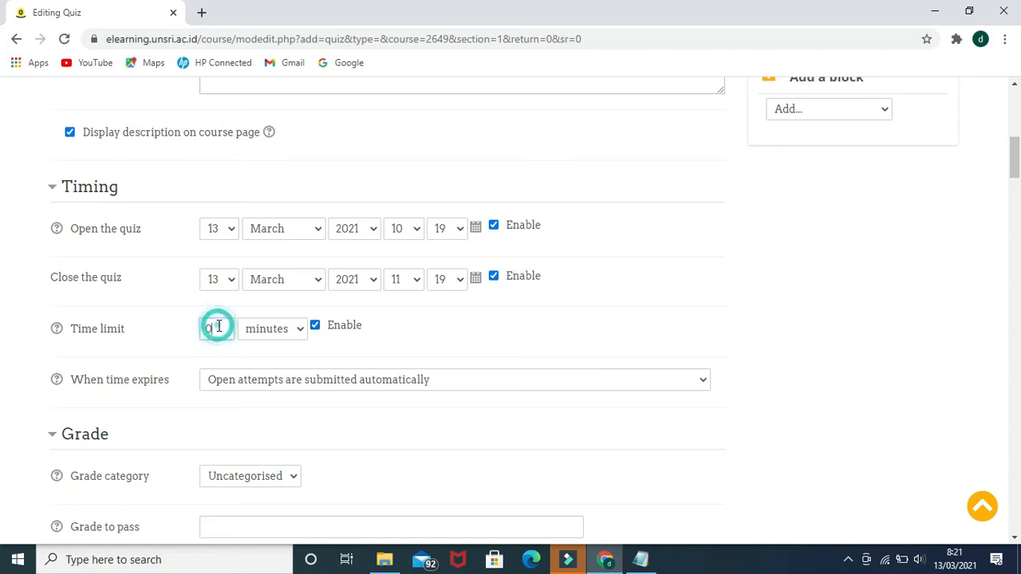
pyautogui.press('BackSpace')
pyautogui.write('10')
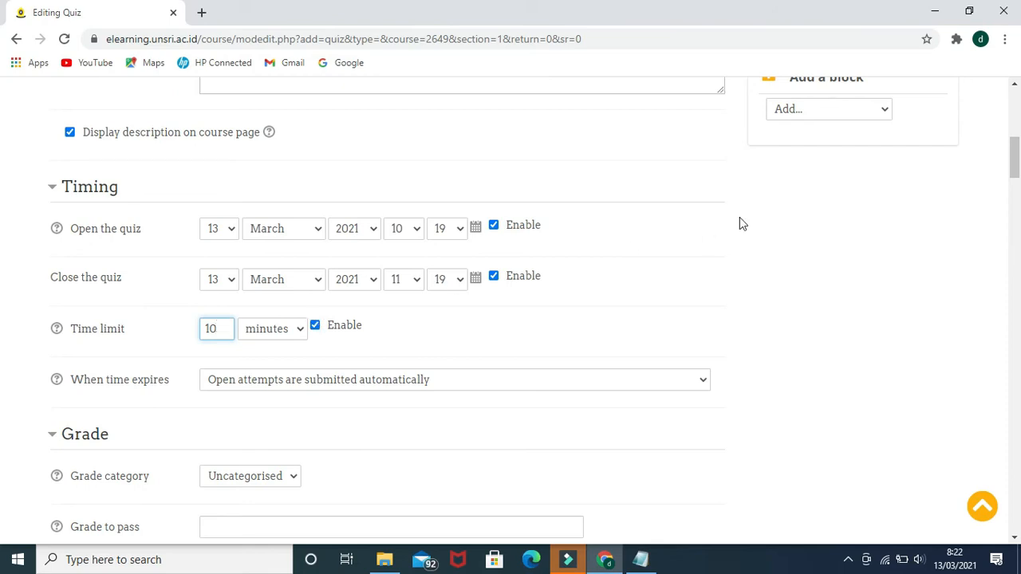
# - Limit the attempts allowed in the quiz's grade settings to 1
pyautogui.moveTo(1017, 159); pyautogui.dragTo(1017, 176)
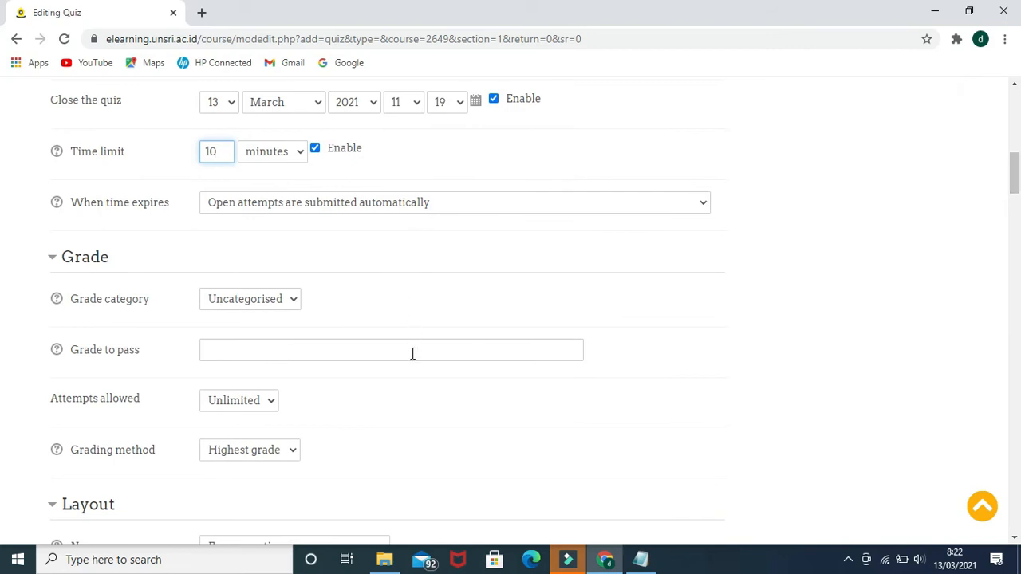
pyautogui.click(272, 405)
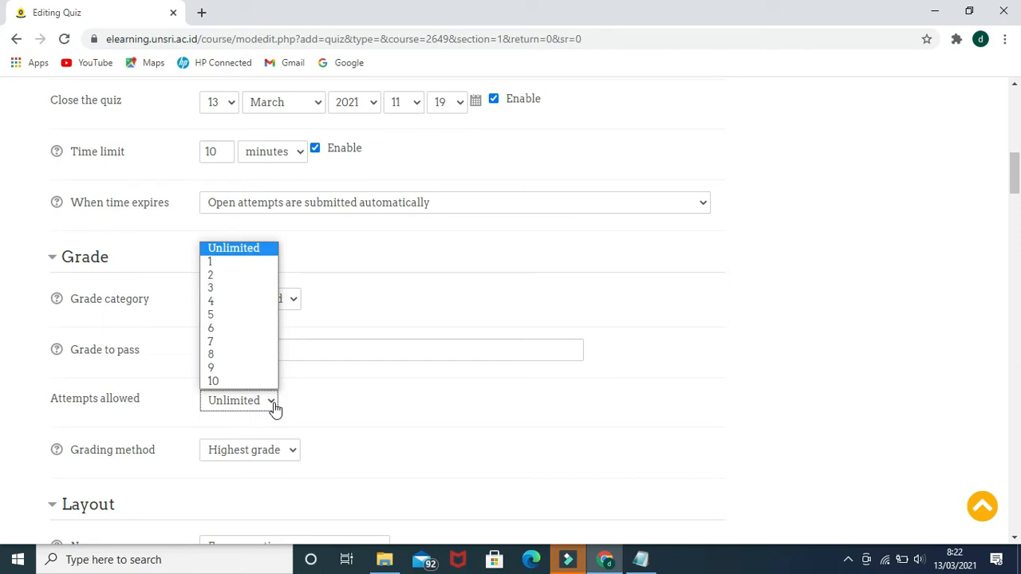
pyautogui.click(248, 264)
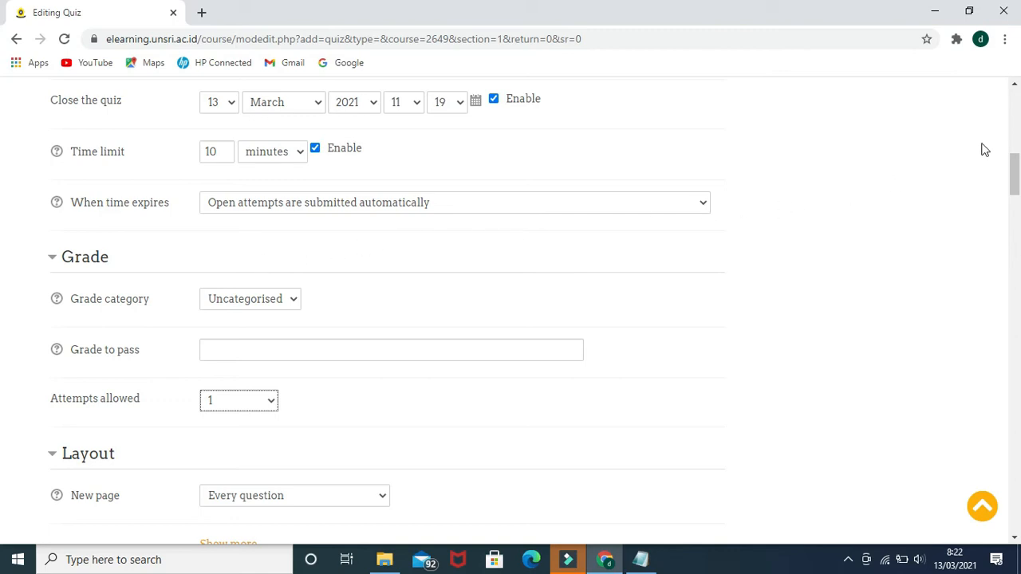
# - Disable reviewing the attempt immediately after the attempt, while the quiz is still open and after the quiz is closed
pyautogui.moveTo(1017, 166); pyautogui.dragTo(1017, 221)
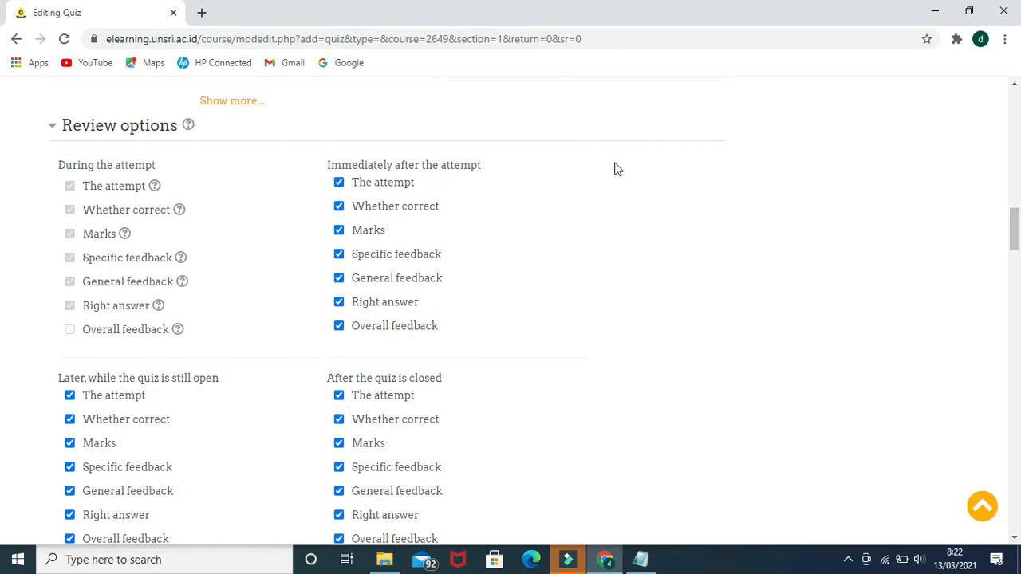
pyautogui.click(403, 189)
pyautogui.click(373, 397)
pyautogui.click(115, 395)
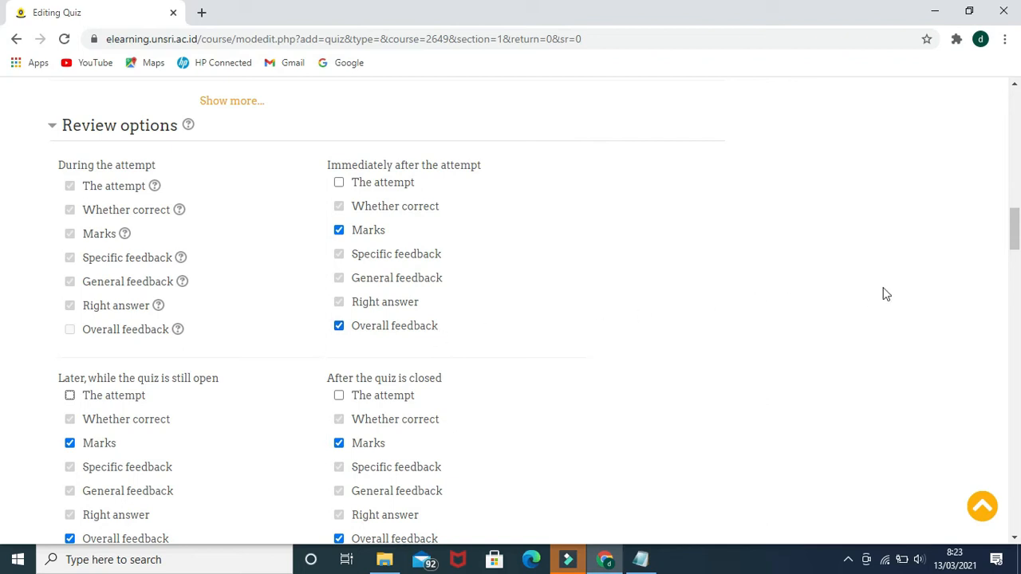
# - Set the quiz's group mode to Separate groups and add a group access restriction
pyautogui.moveTo(1015, 237); pyautogui.dragTo(1016, 366)
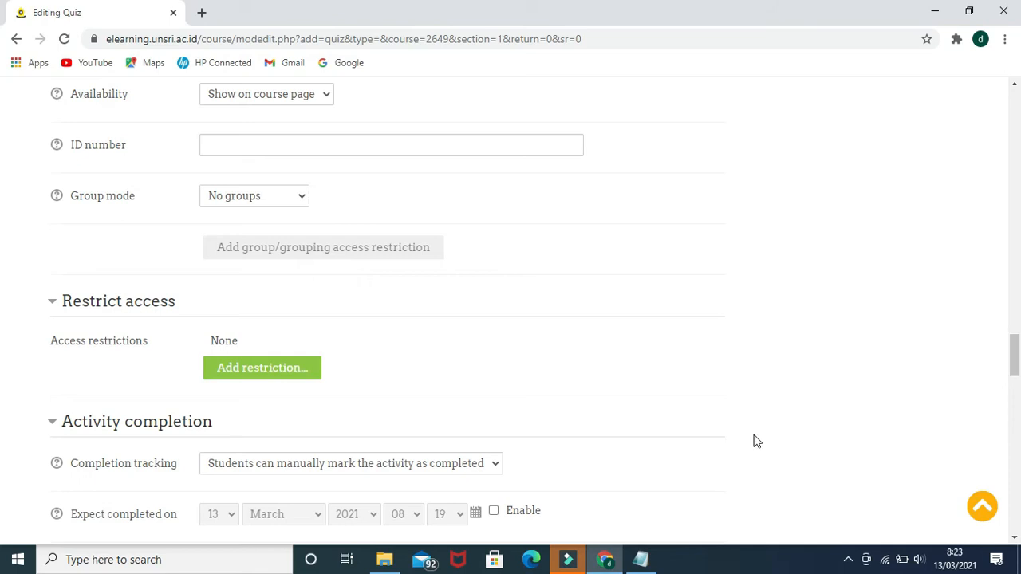
pyautogui.click(303, 205)
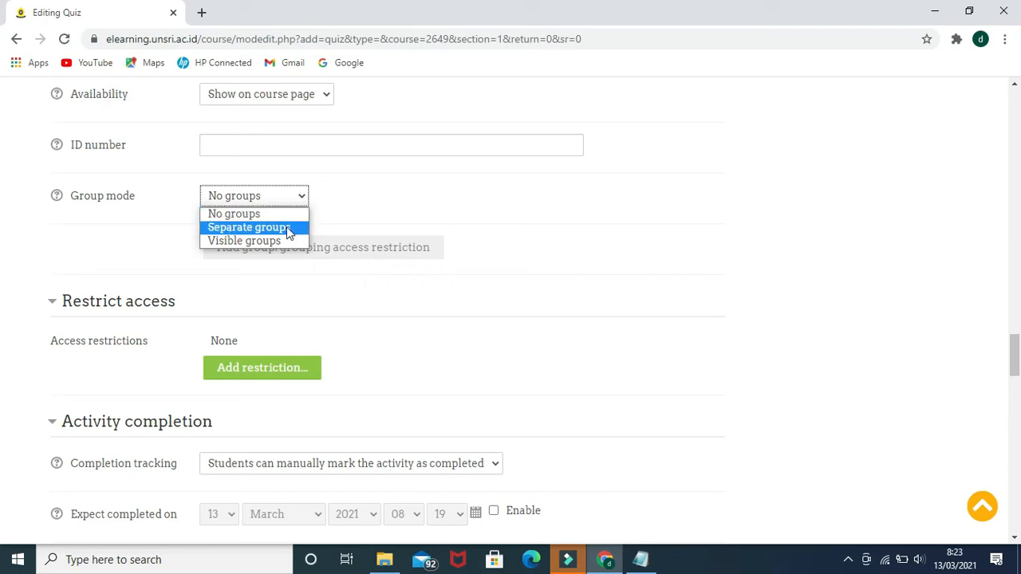
pyautogui.click(288, 229)
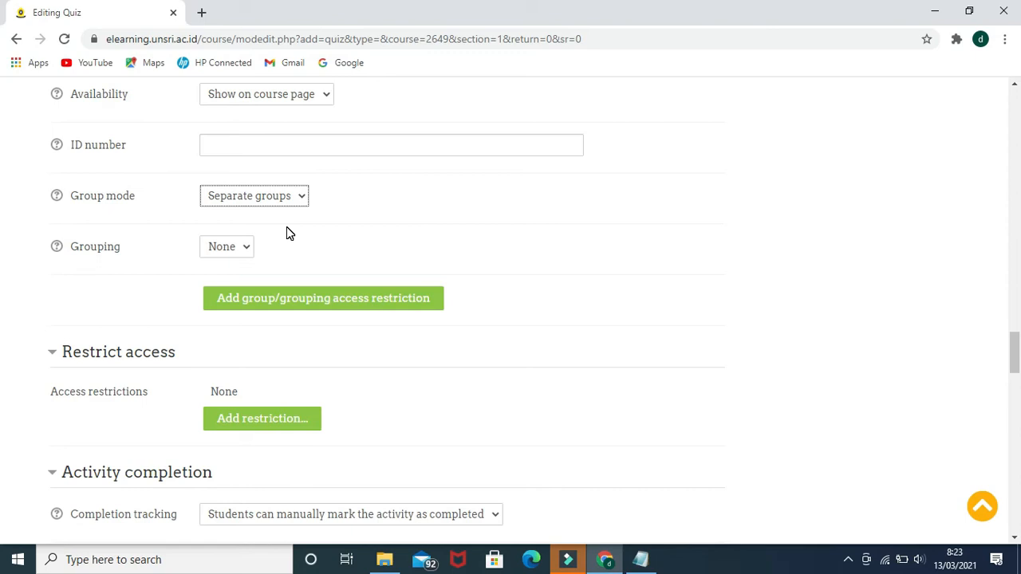
pyautogui.click(415, 302)
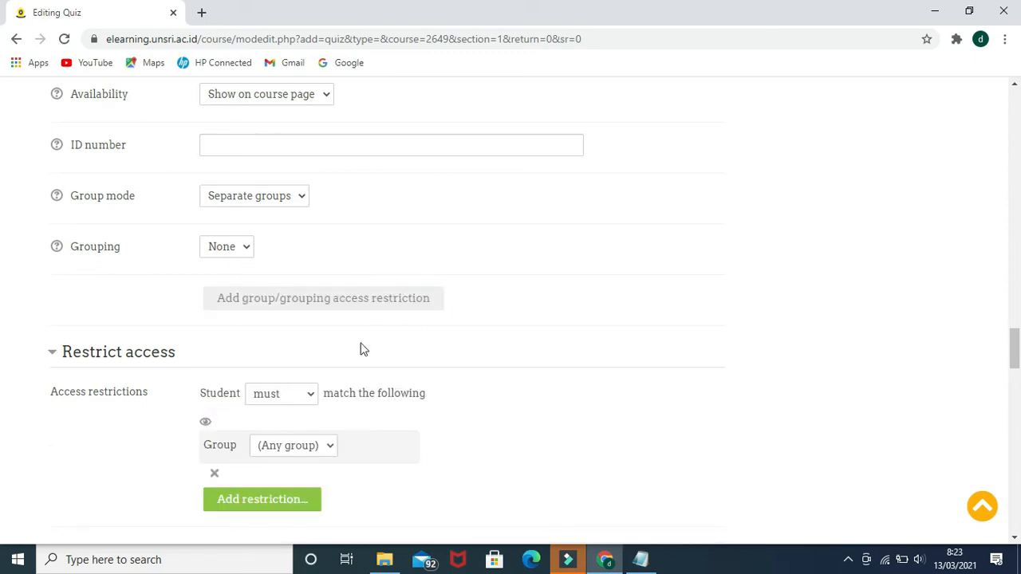
pyautogui.click(334, 449)
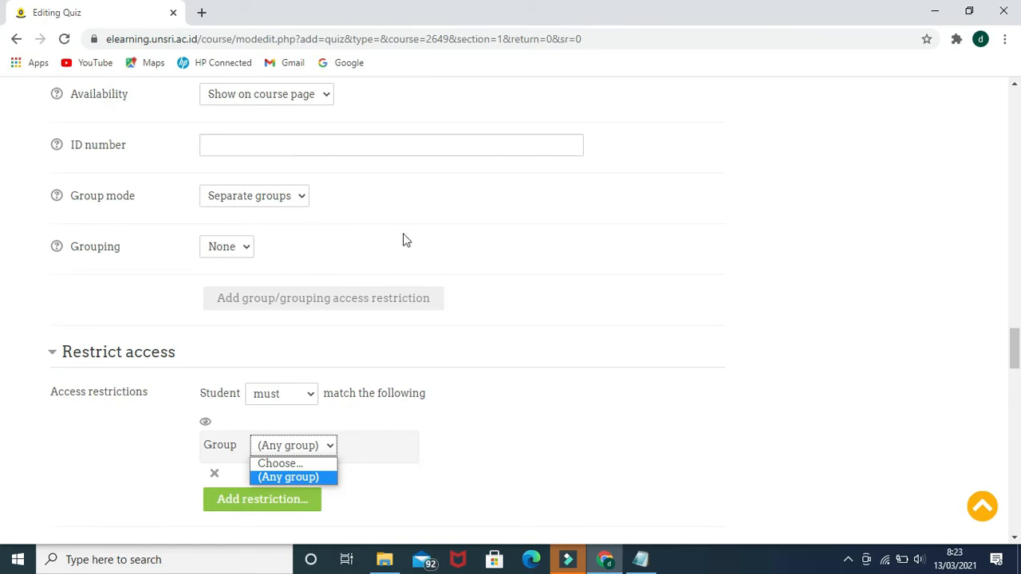
pyautogui.click(301, 198)
pyautogui.click(274, 217)
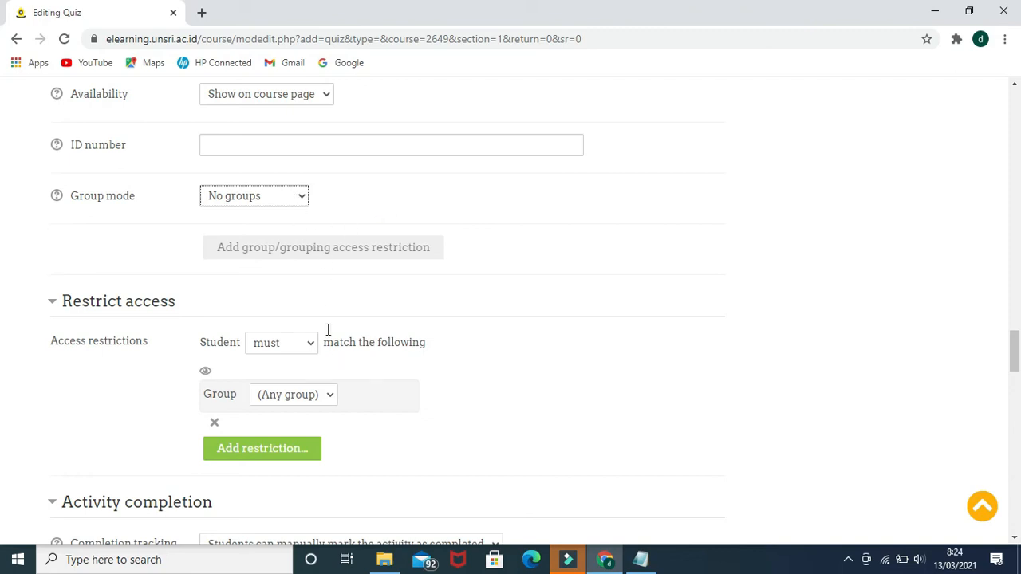
pyautogui.click(303, 203)
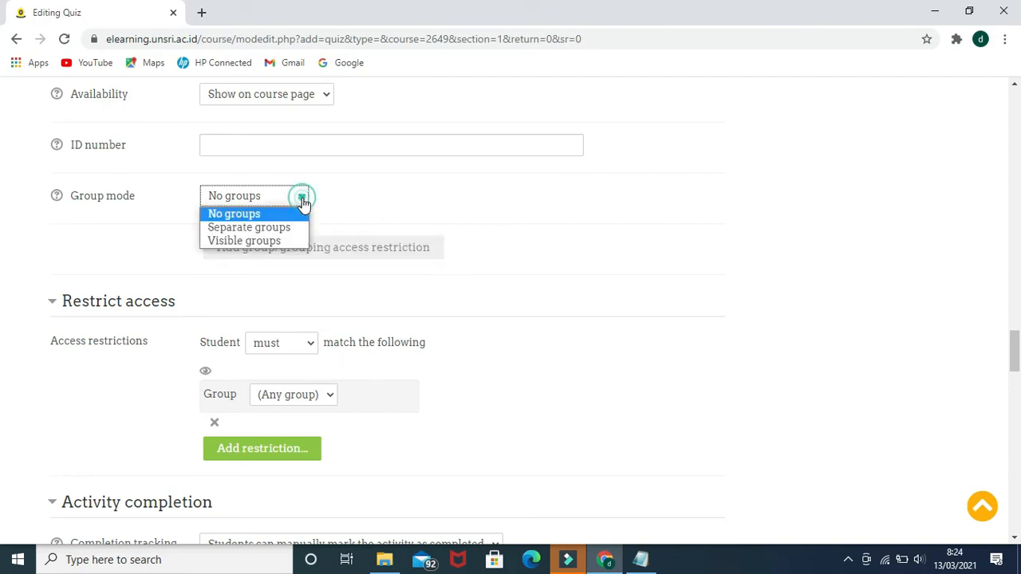
pyautogui.click(282, 230)
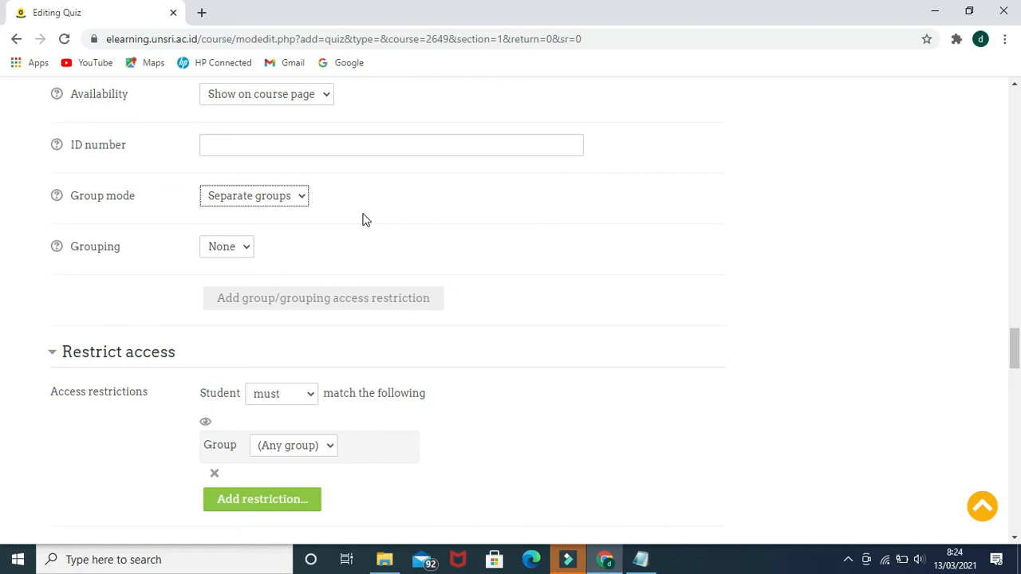
# - Set the quiz's group mode to No groups and save the quiz, returning to the course page
pyautogui.click(302, 199)
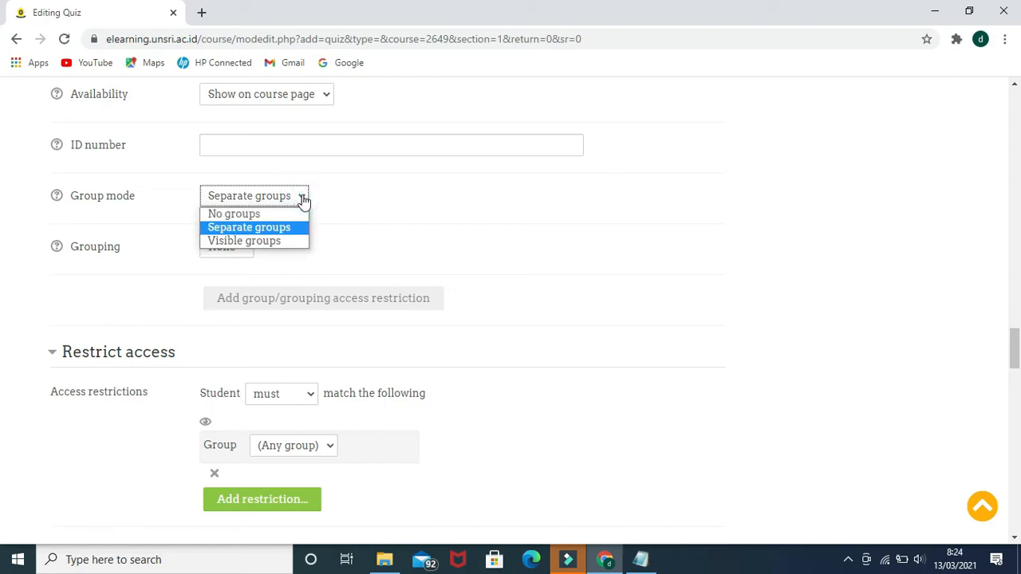
pyautogui.click(290, 215)
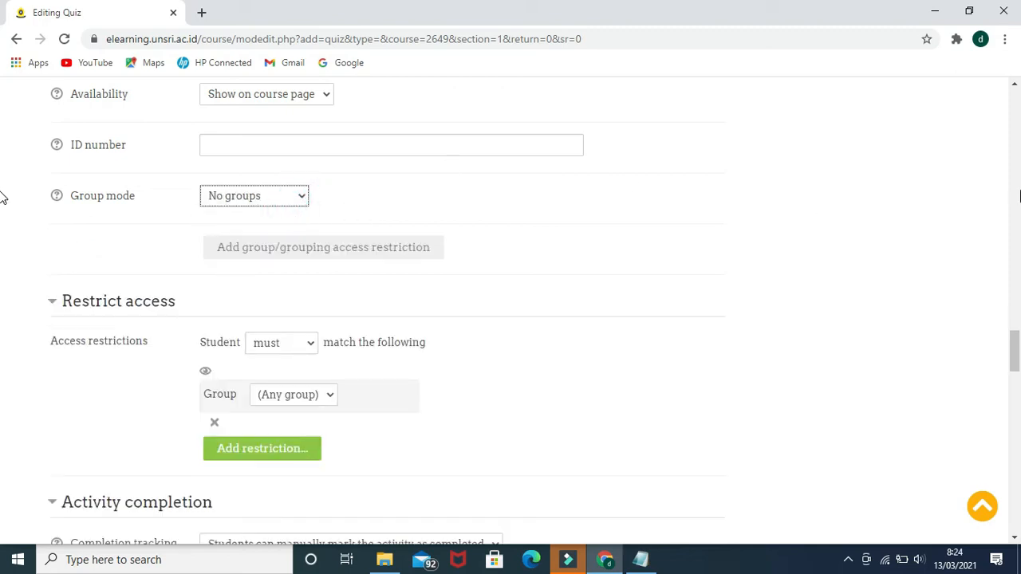
pyautogui.moveTo(1017, 343); pyautogui.dragTo(1017, 401)
pyautogui.scroll(-1, 1015, 402)
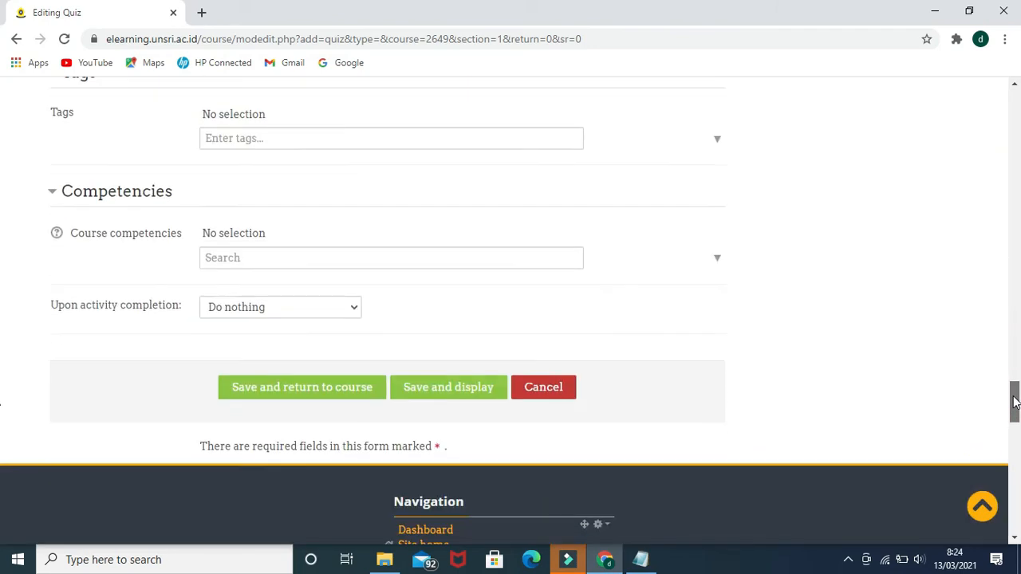
pyautogui.click(344, 395)
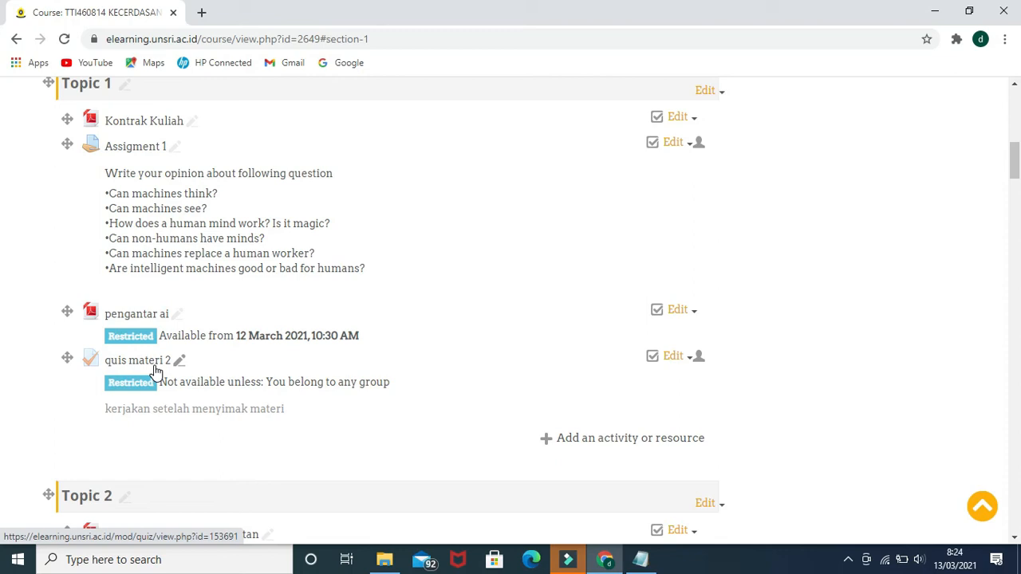
# - Open "quis materi 2" in Topic 1 for question editing and enable question shuffling
pyautogui.click(156, 371)
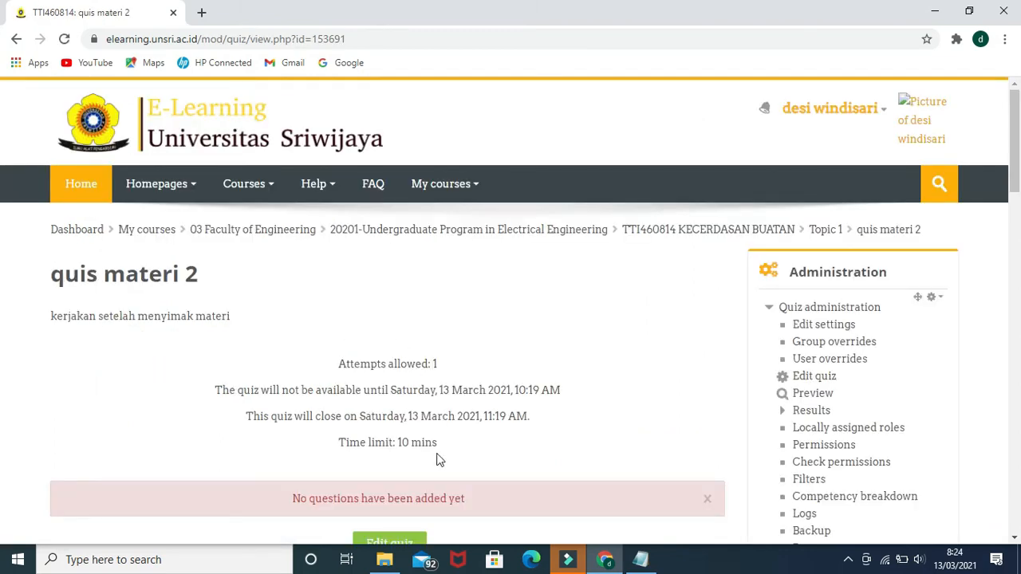
pyautogui.moveTo(1019, 129); pyautogui.dragTo(1017, 171)
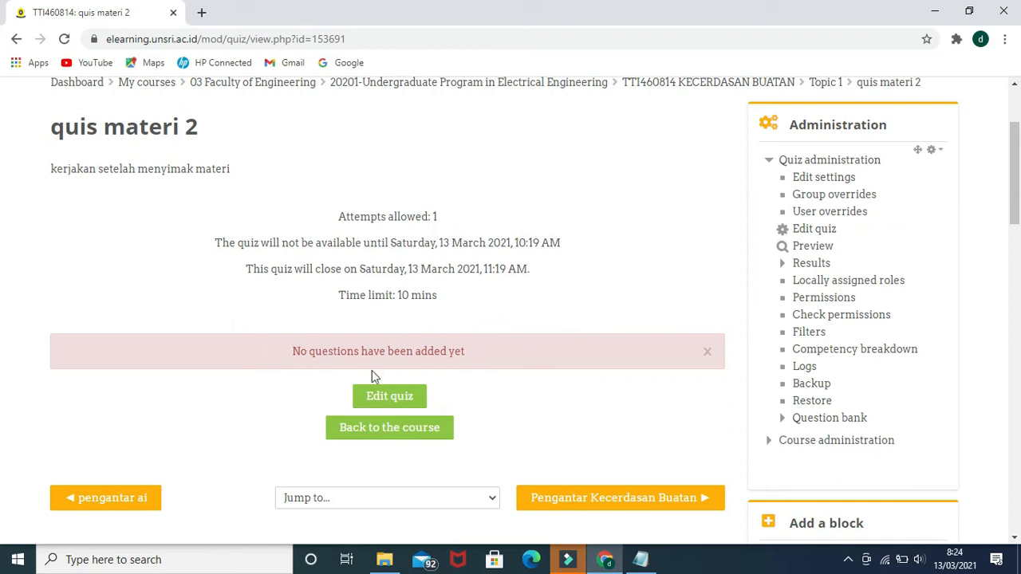
pyautogui.click(386, 399)
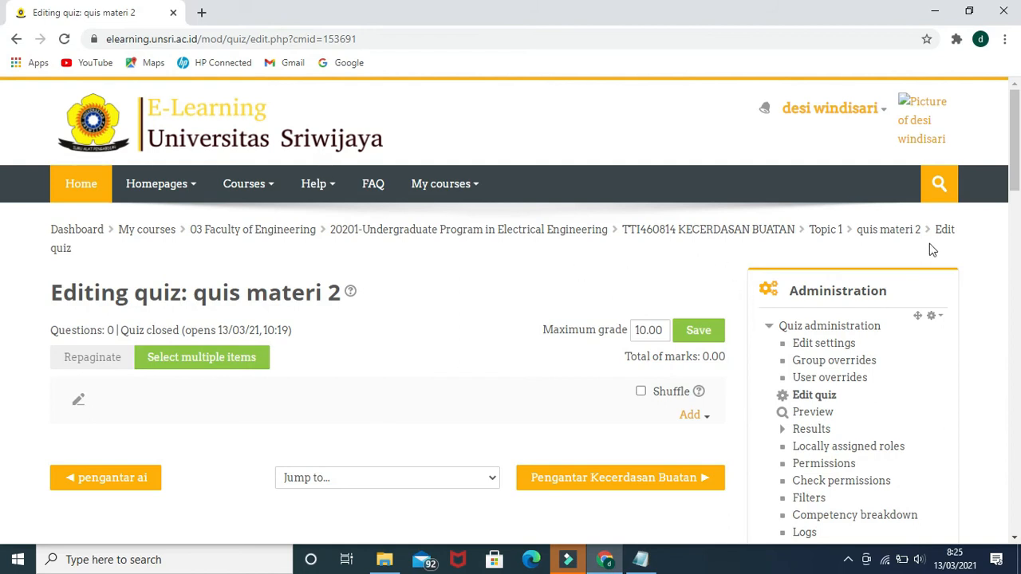
pyautogui.moveTo(1015, 174); pyautogui.dragTo(1018, 193)
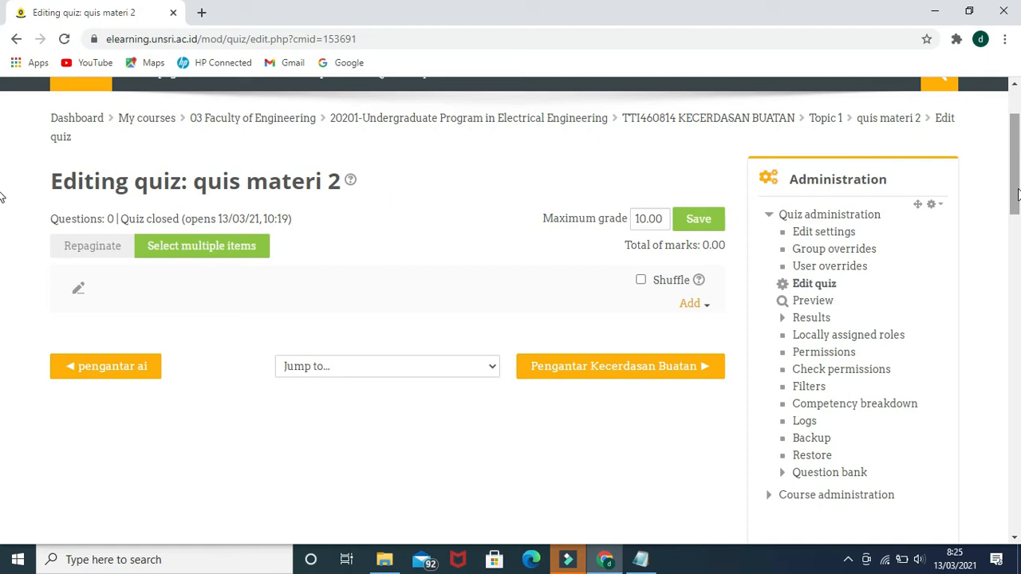
pyautogui.click(641, 282)
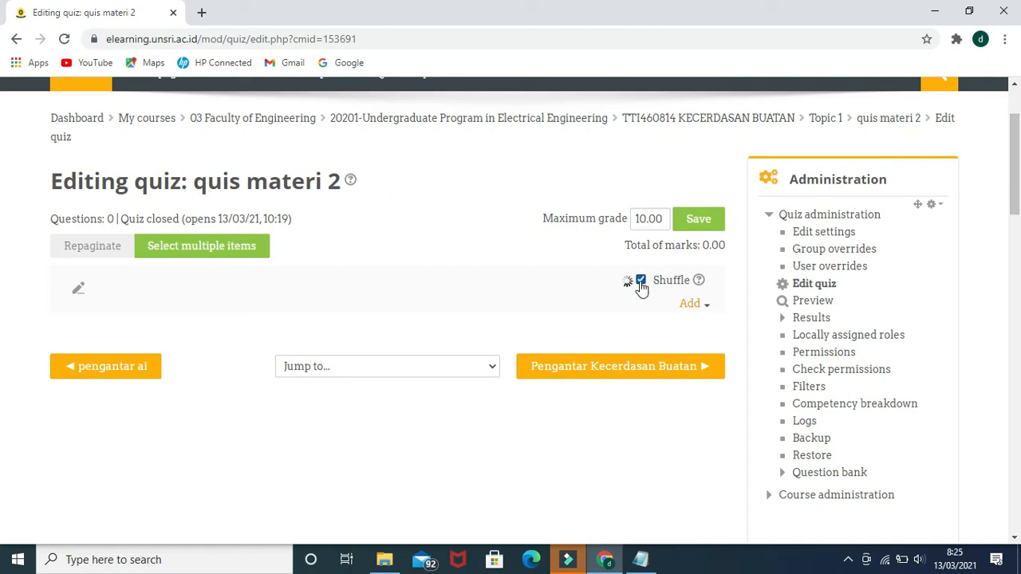
# - Add 10 random questions from the existing category "quis materi 2" to the quiz
pyautogui.click(699, 307)
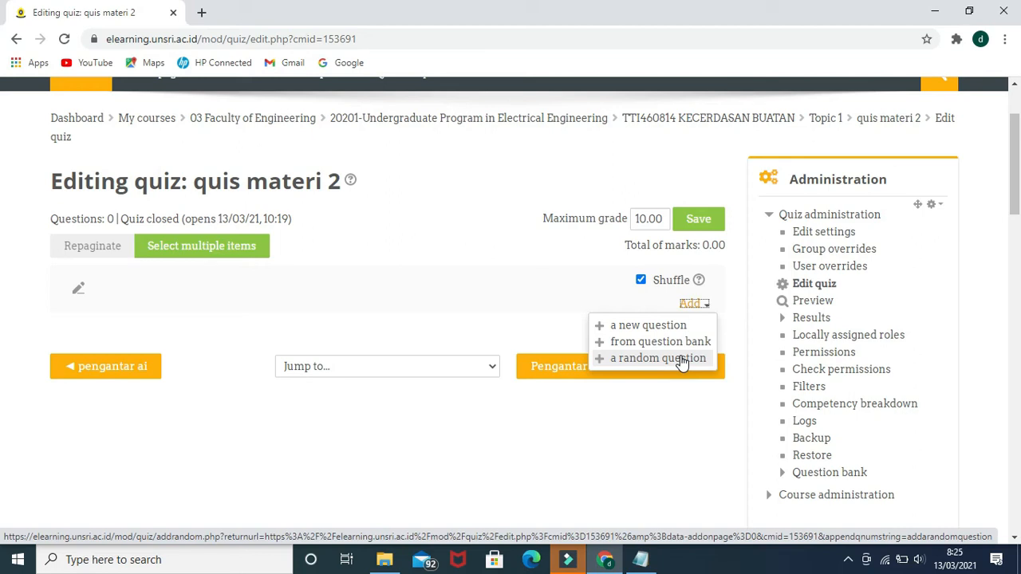
pyautogui.click(659, 358)
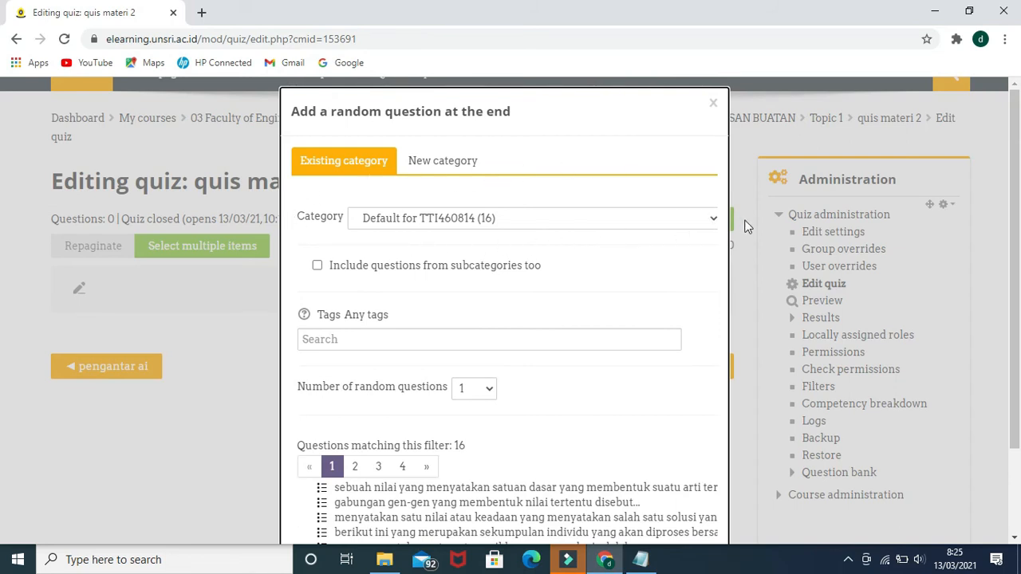
pyautogui.click(714, 222)
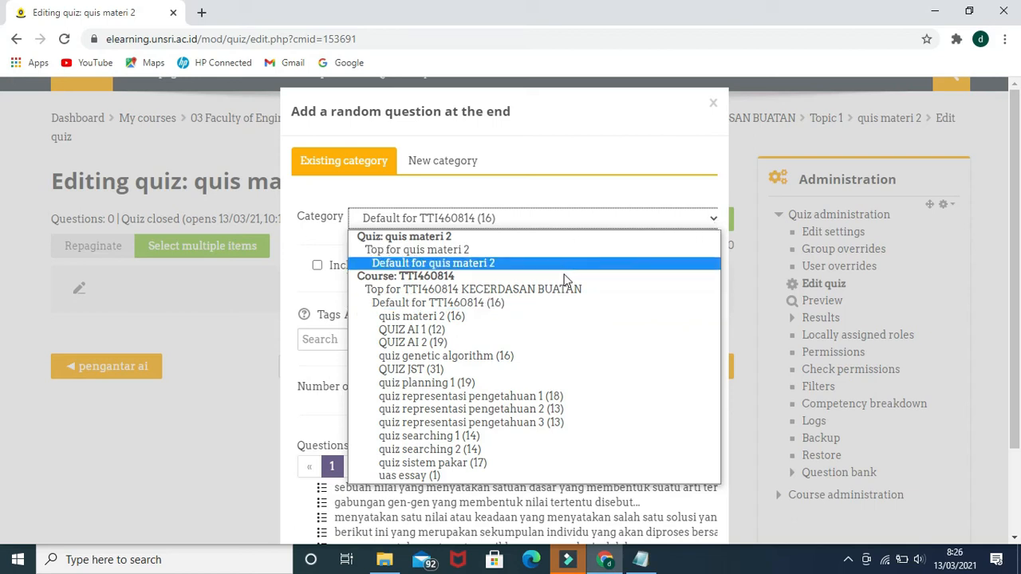
pyautogui.click(476, 320)
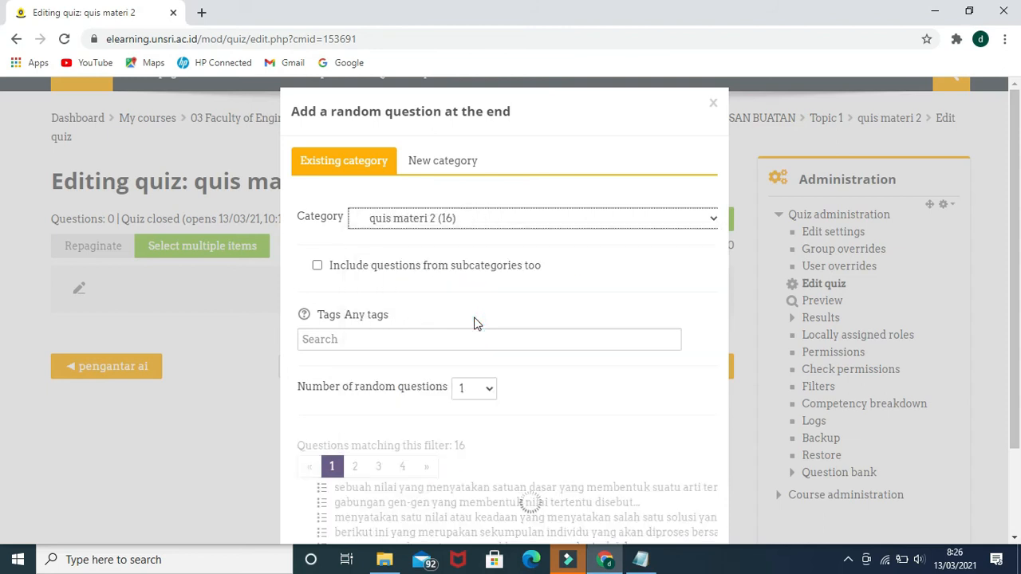
pyautogui.click(490, 391)
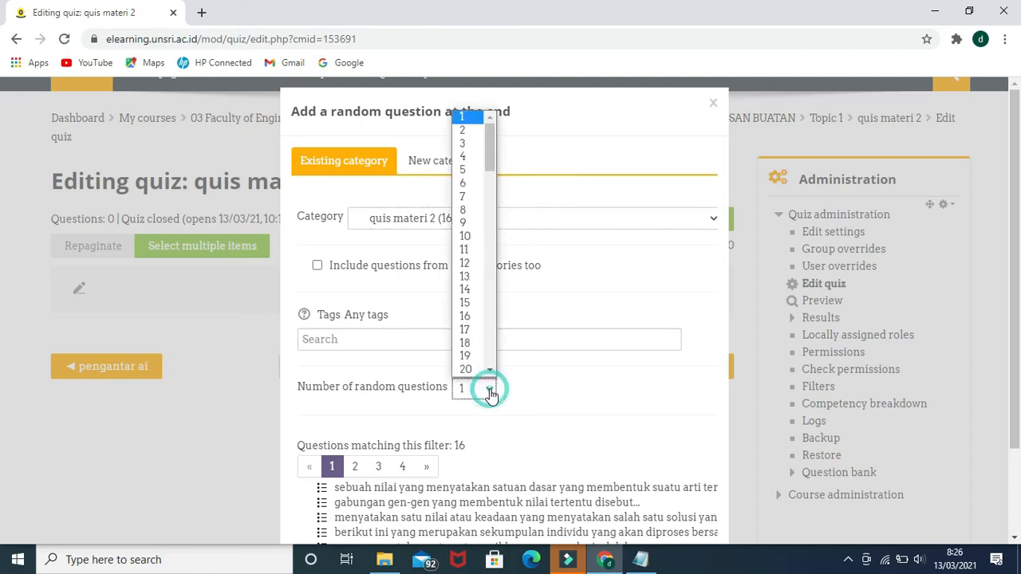
pyautogui.click(477, 238)
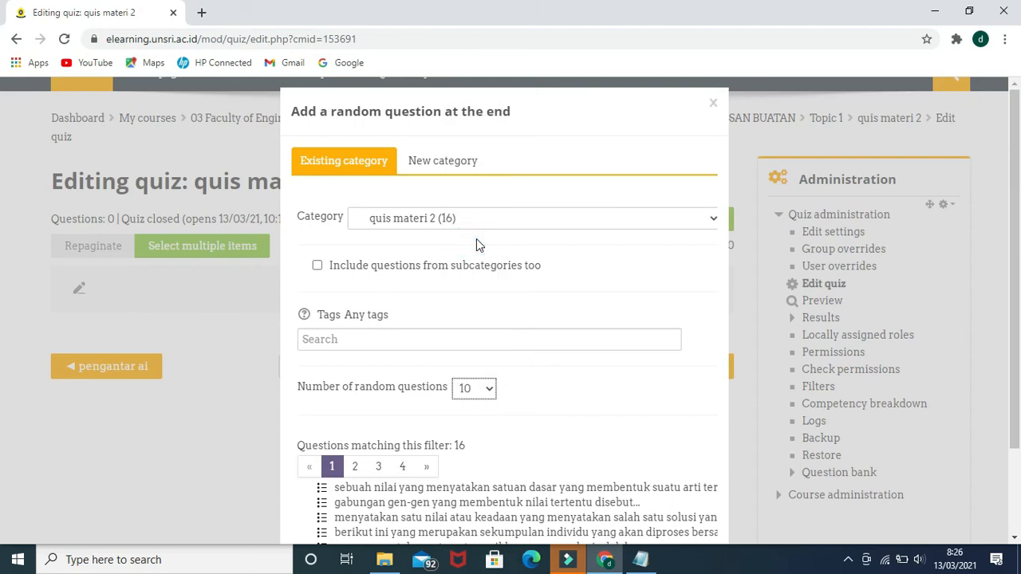
pyautogui.moveTo(1013, 147); pyautogui.dragTo(1018, 227)
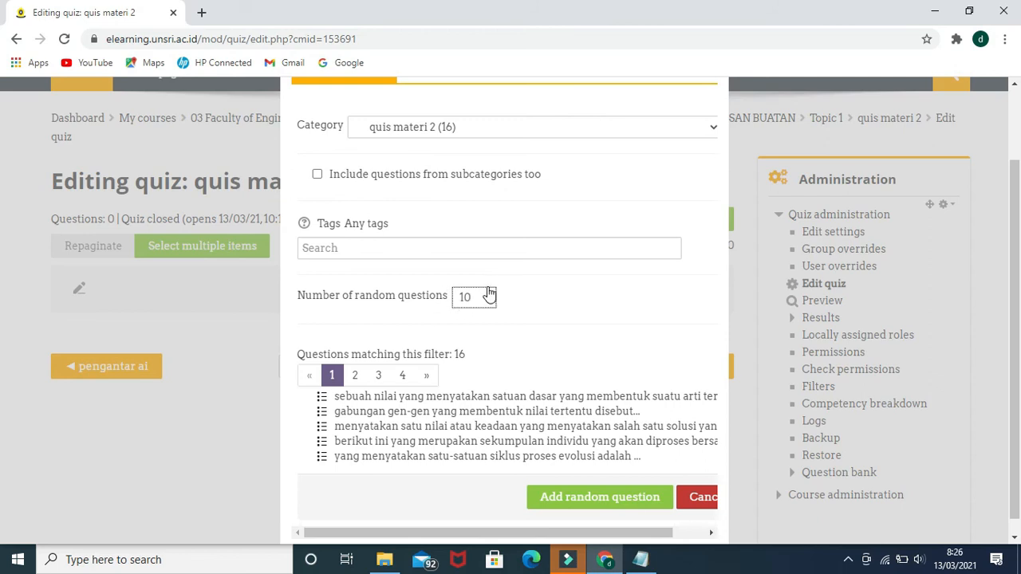
pyautogui.click(557, 494)
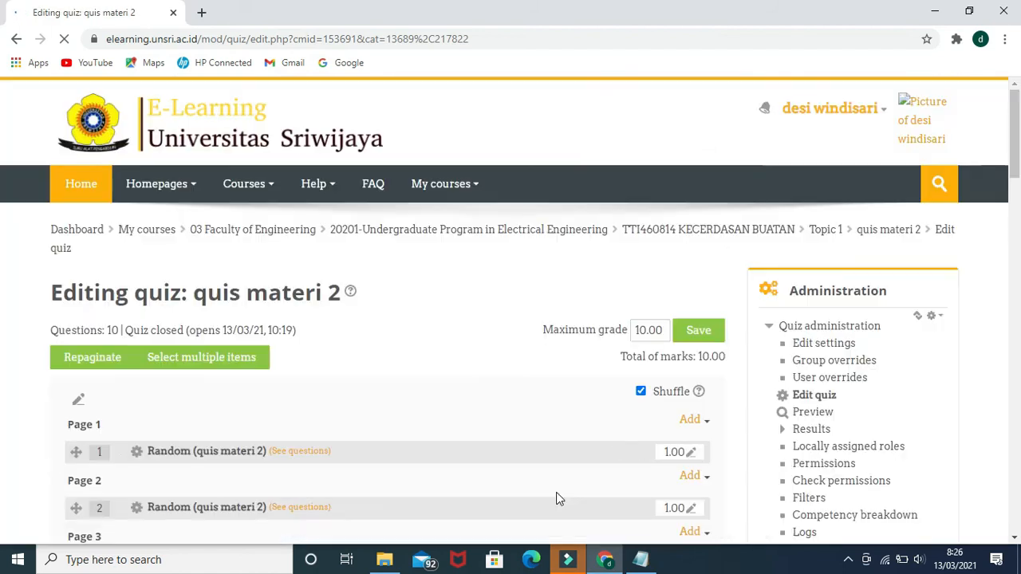
# - Go back to Topic 1, open "quis materi 2" and start a preview attempt of the quiz
pyautogui.moveTo(1016, 157); pyautogui.dragTo(1015, 213)
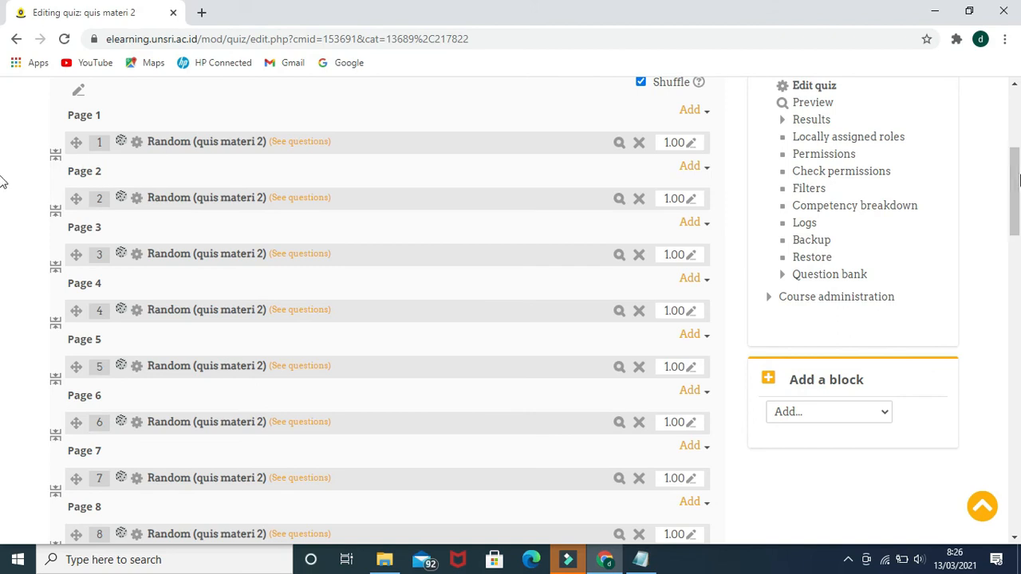
pyautogui.moveTo(1019, 176); pyautogui.dragTo(1019, 131)
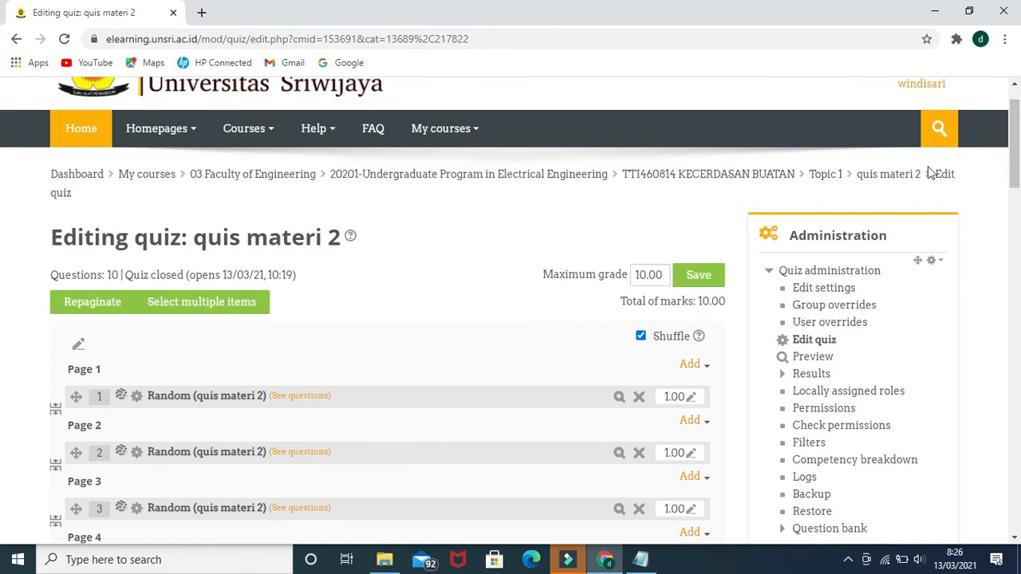
pyautogui.click(827, 183)
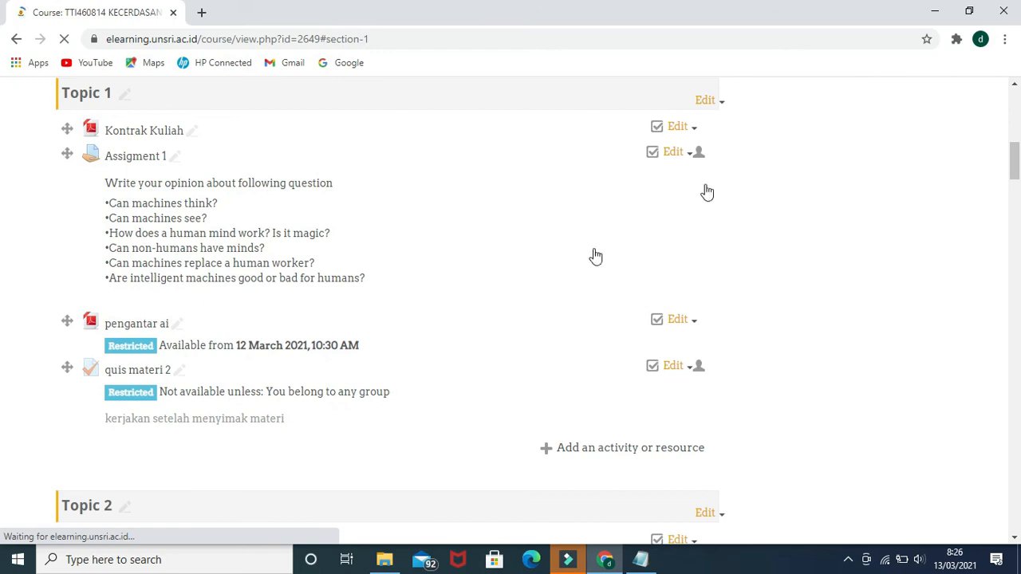
pyautogui.click(152, 378)
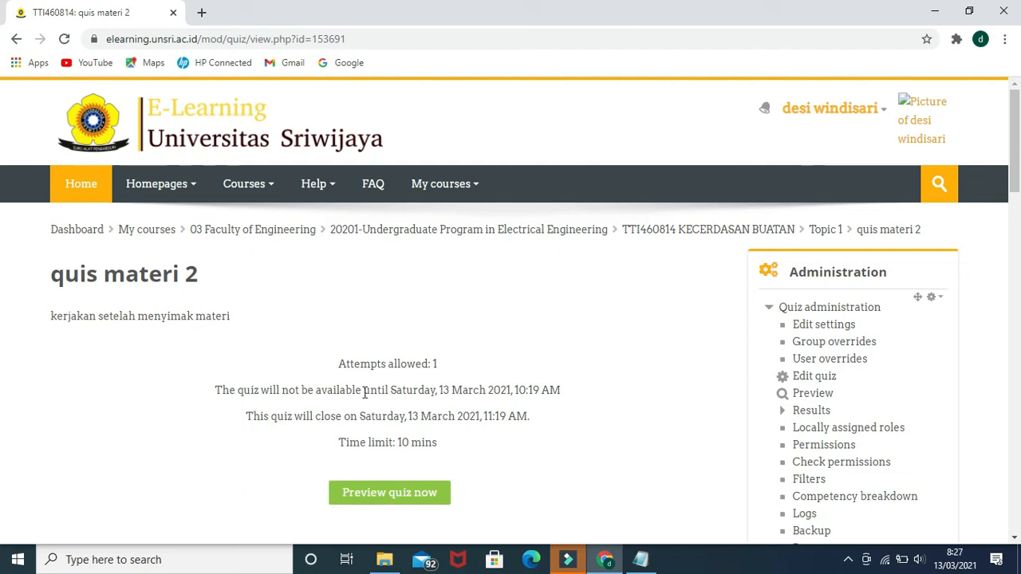
pyautogui.click(390, 501)
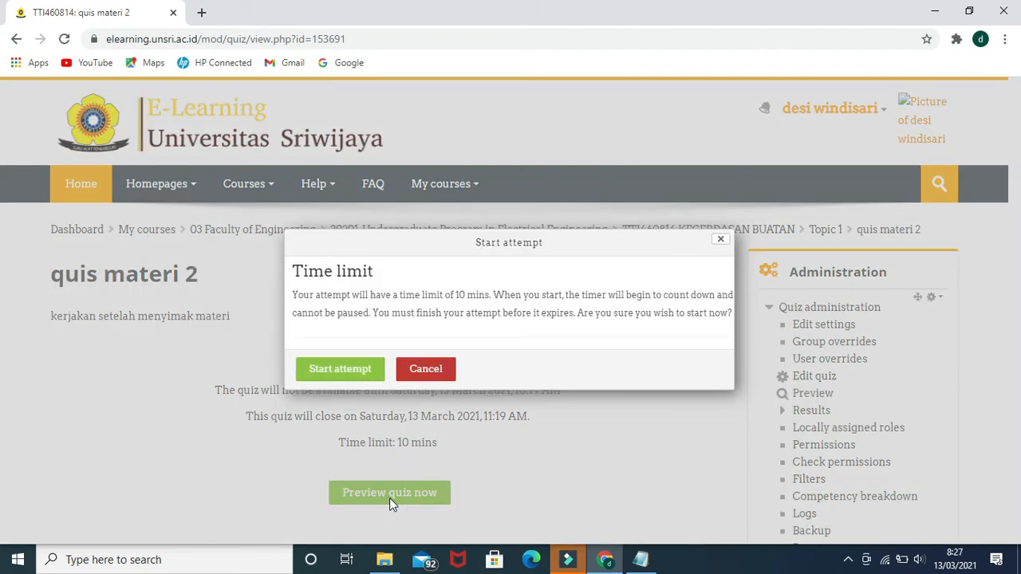
pyautogui.click(376, 369)
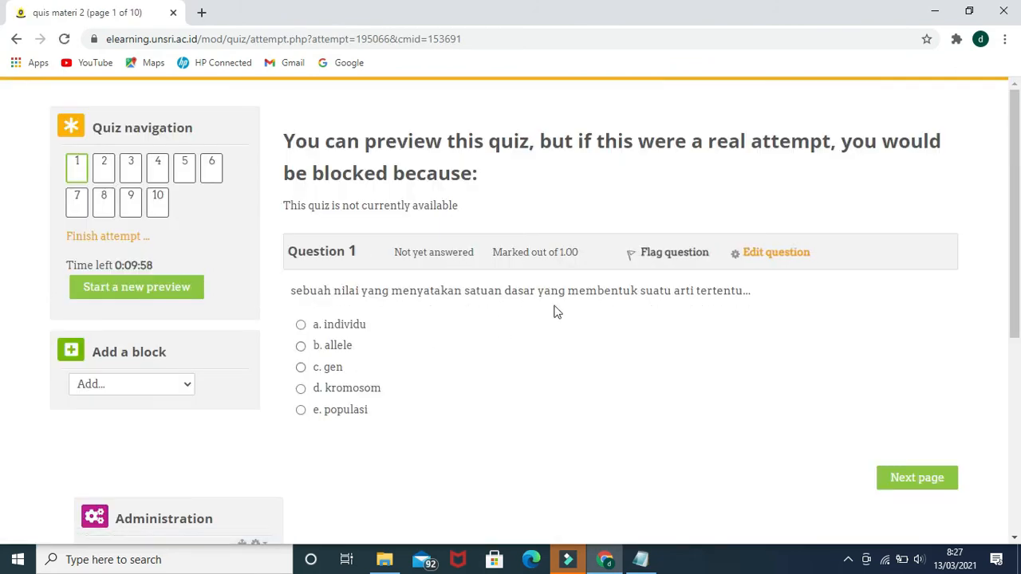
# - Answer question 1 with "c. gen" and question 2 with "b. mesin roullete dan aritmatika", continuing to the following page
pyautogui.click(317, 369)
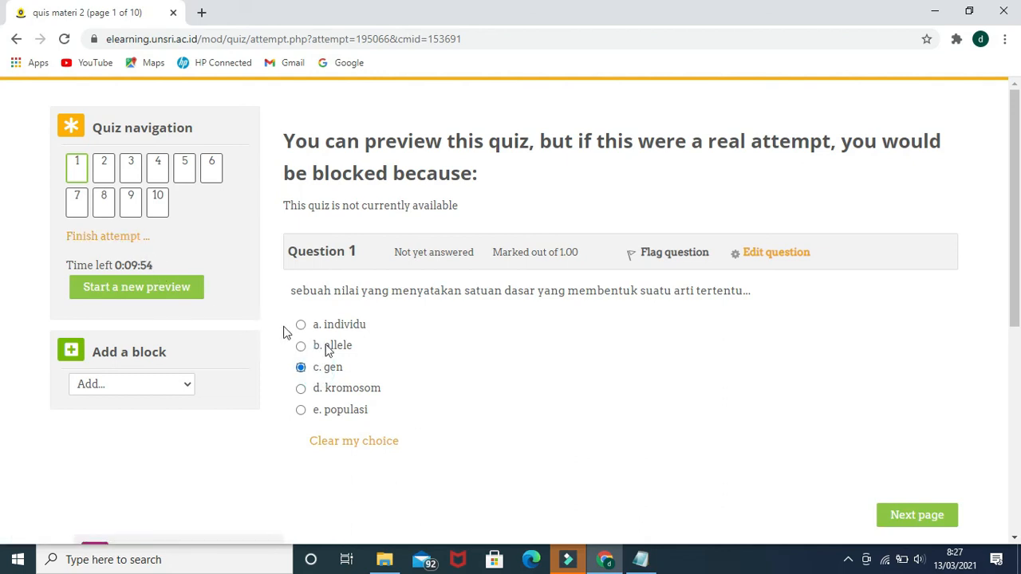
pyautogui.click(928, 517)
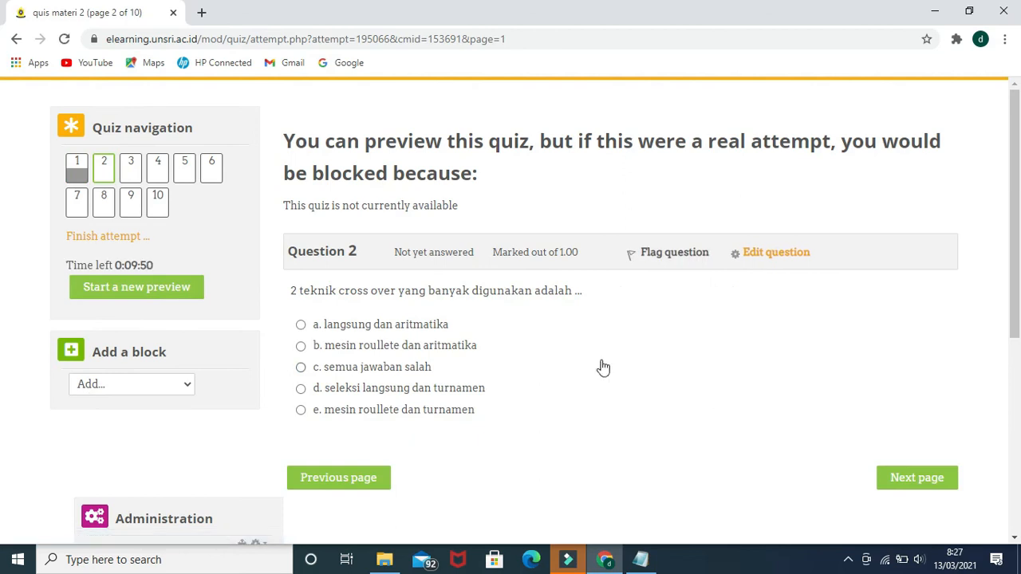
pyautogui.click(323, 350)
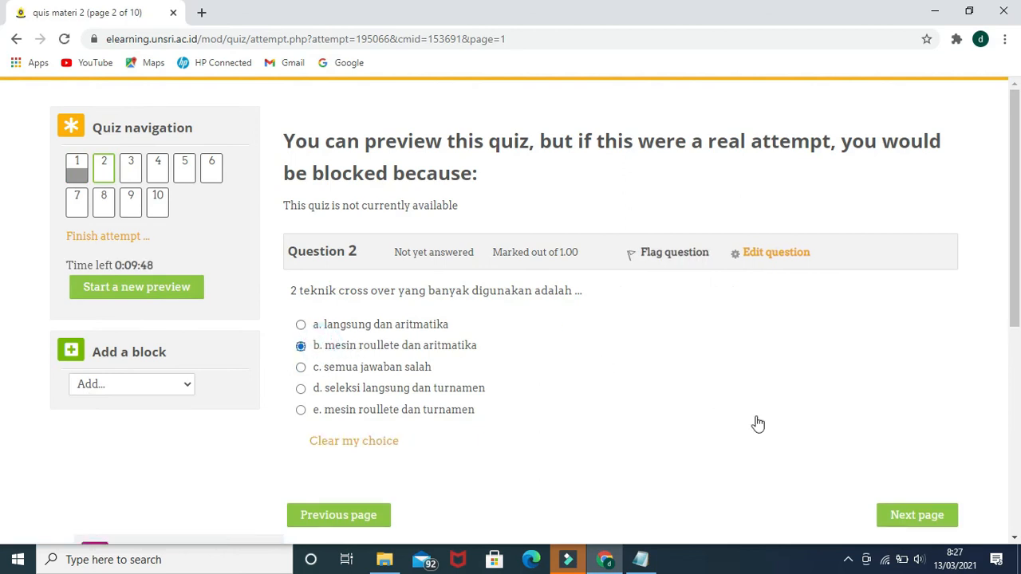
pyautogui.click(899, 513)
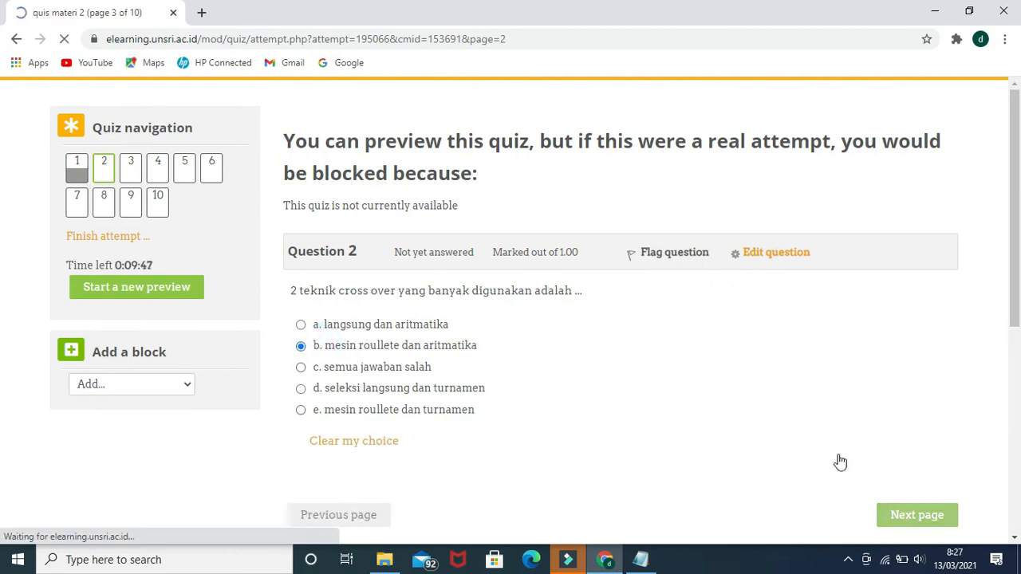
# - Finish the preview attempt with the remaining questions unanswered, submit it and look over the attempt review
pyautogui.click(97, 239)
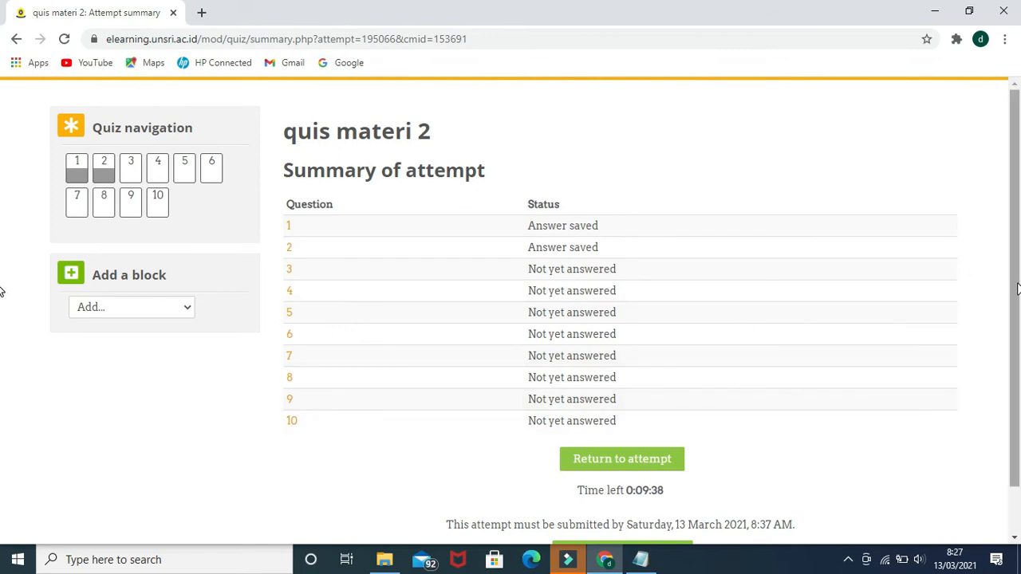
pyautogui.scroll(-1, 4, 303)
pyautogui.click(655, 511)
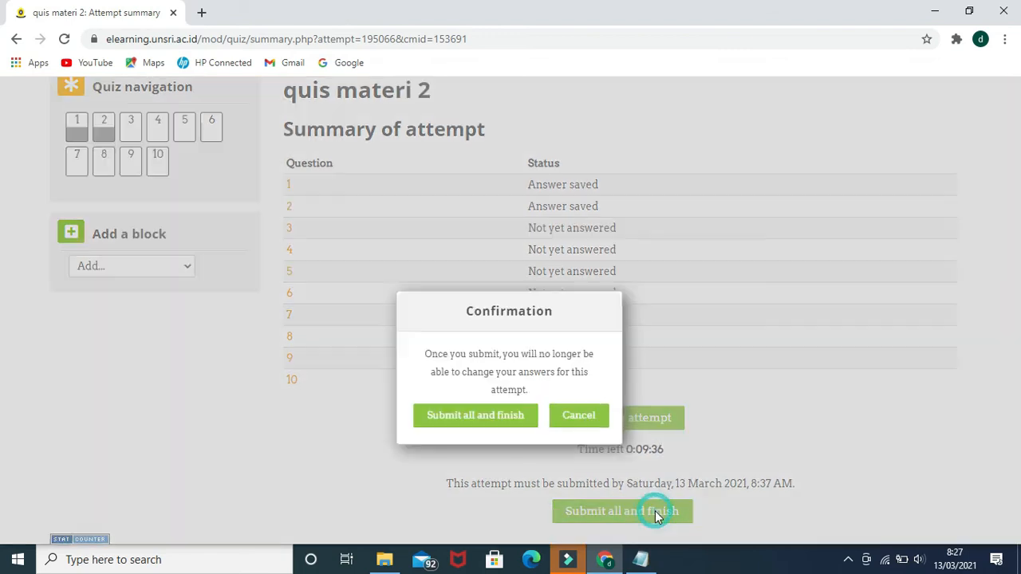
pyautogui.click(529, 424)
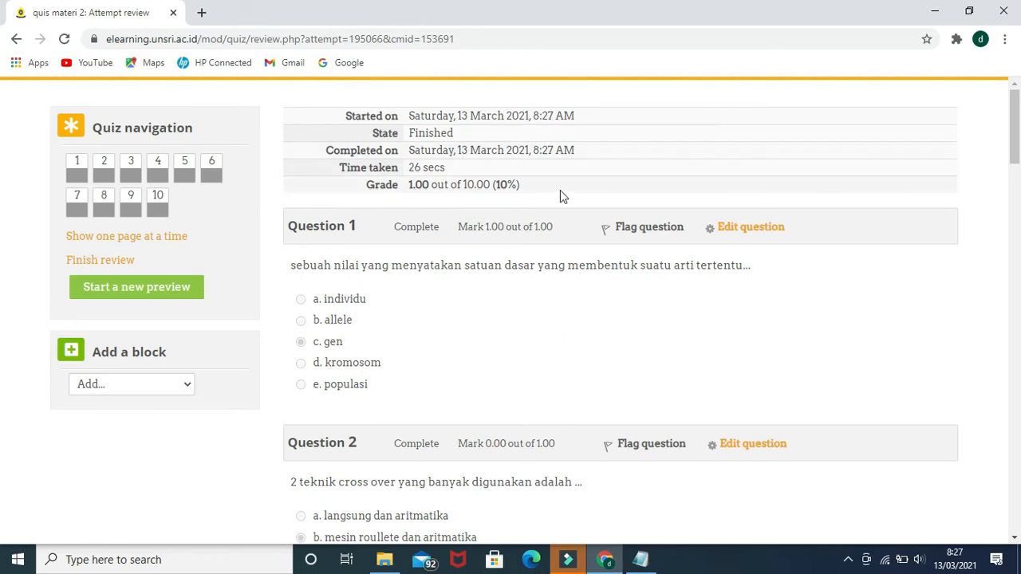
pyautogui.click(1013, 150)
pyautogui.moveTo(1013, 150)
pyautogui.mouseDown()
pyautogui.moveTo(1018, 287)
pyautogui.moveTo(1015, 141)
pyautogui.mouseUp()
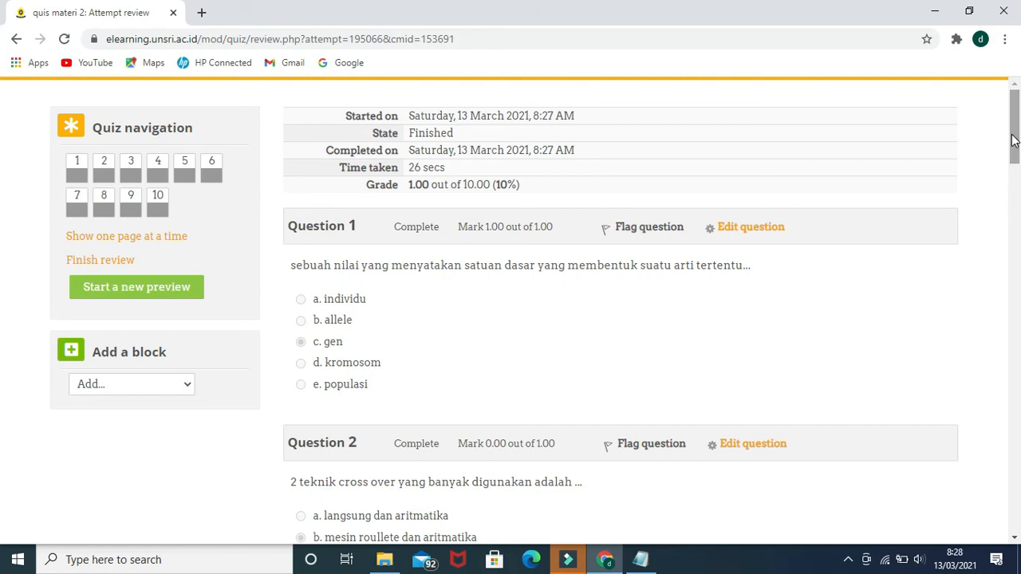
# - Open question 1 from the attempt review for editing and set the grade of Choice 2 "kromosom" to 100%
pyautogui.click(735, 229)
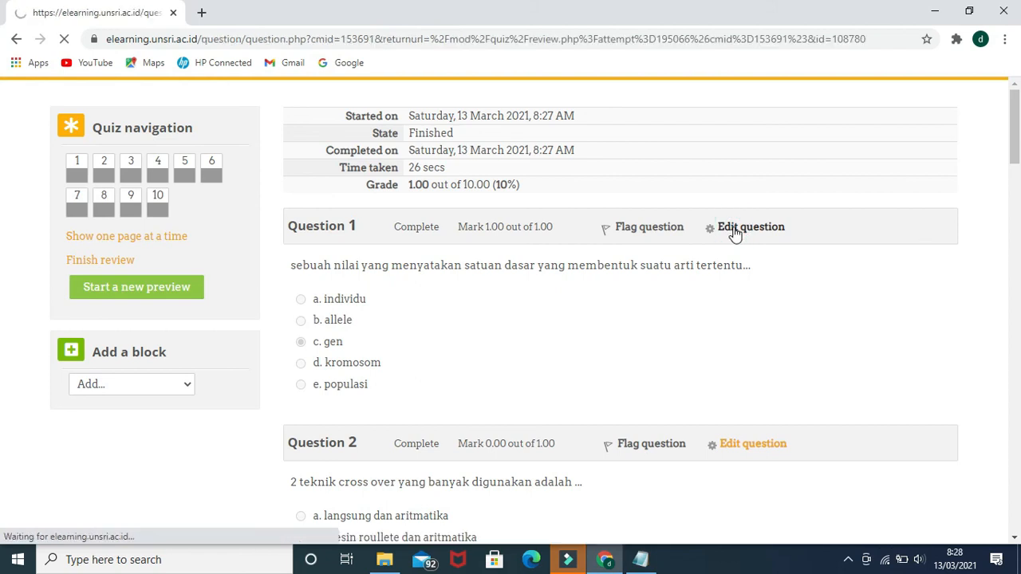
pyautogui.moveTo(1016, 120); pyautogui.dragTo(1016, 201)
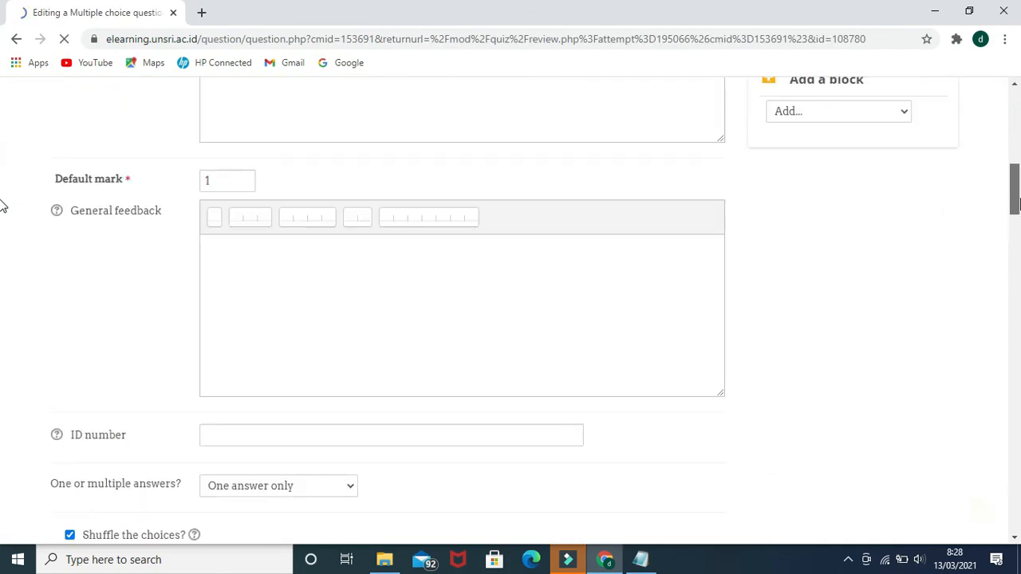
pyautogui.moveTo(1015, 199); pyautogui.dragTo(1016, 286)
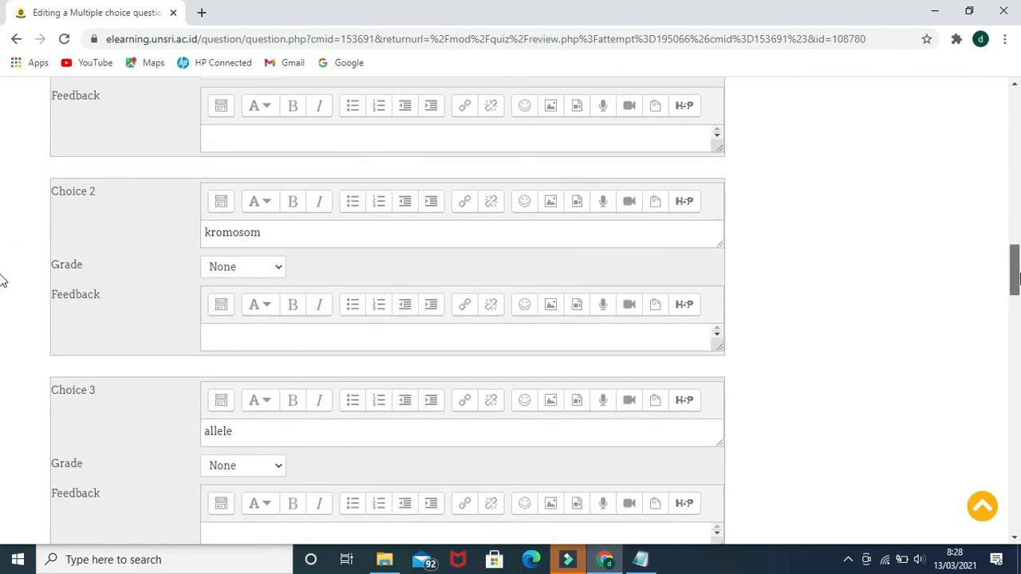
pyautogui.click(280, 276)
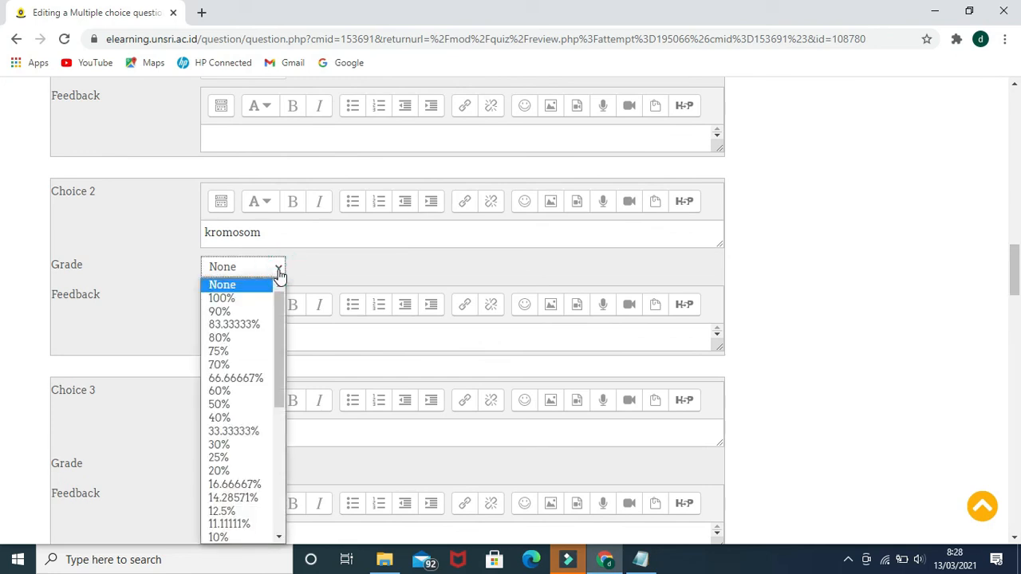
pyautogui.click(262, 298)
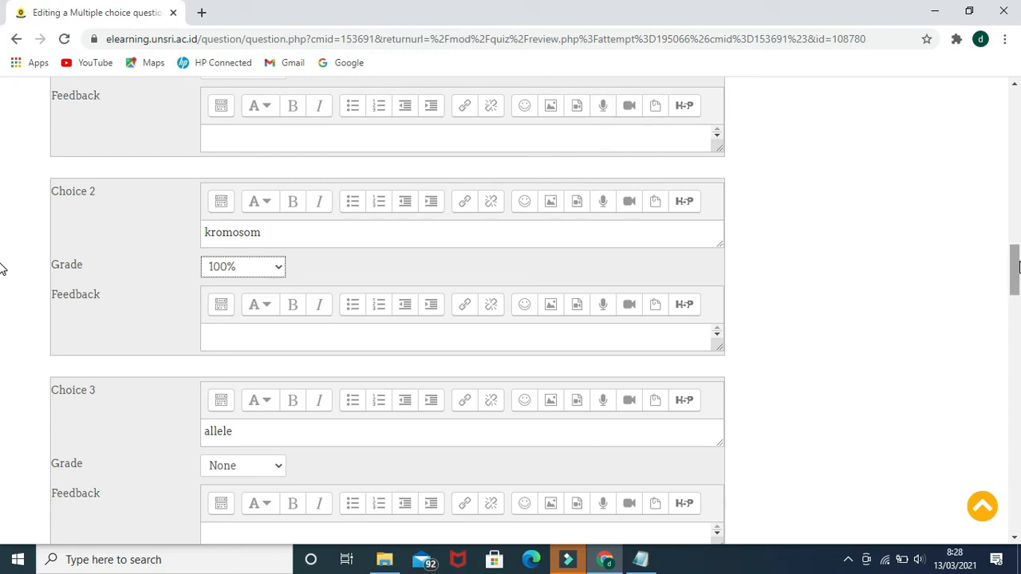
# - Set the grade of Choice 1 "gen" to None, then cancel the question edit without saving and go back to the attempt review
pyautogui.moveTo(1014, 267); pyautogui.dragTo(1014, 245)
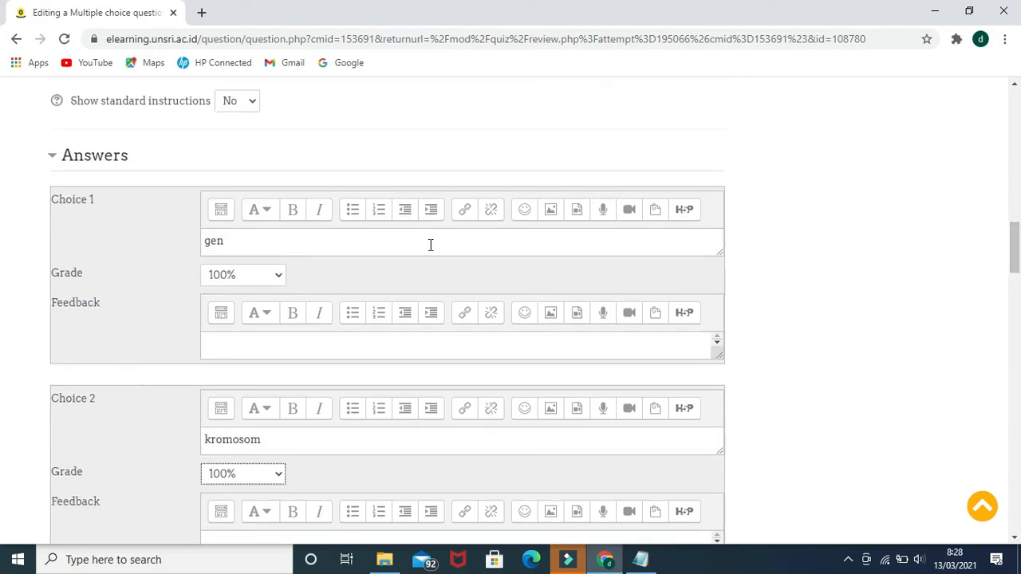
pyautogui.click(280, 279)
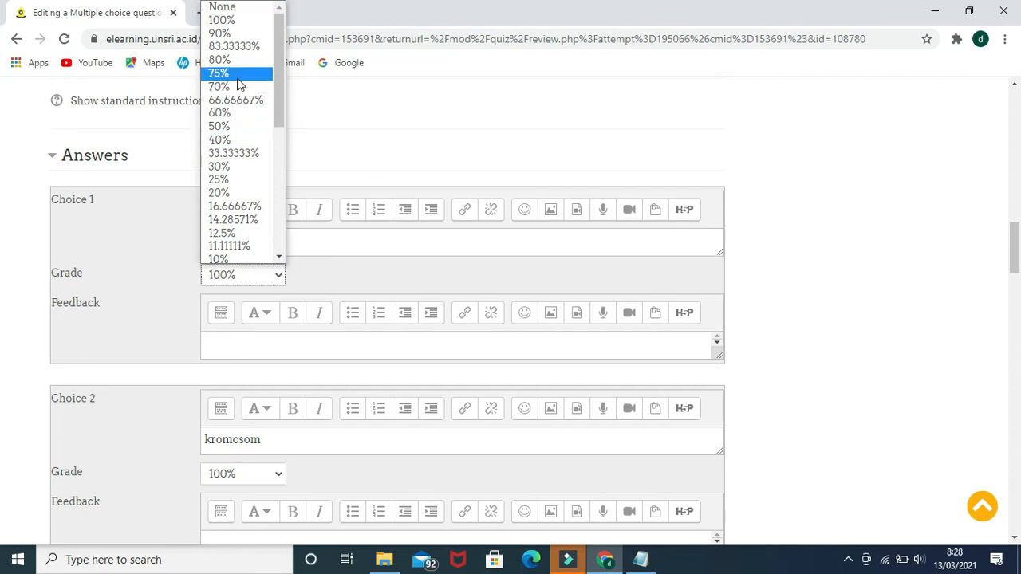
pyautogui.click(231, 7)
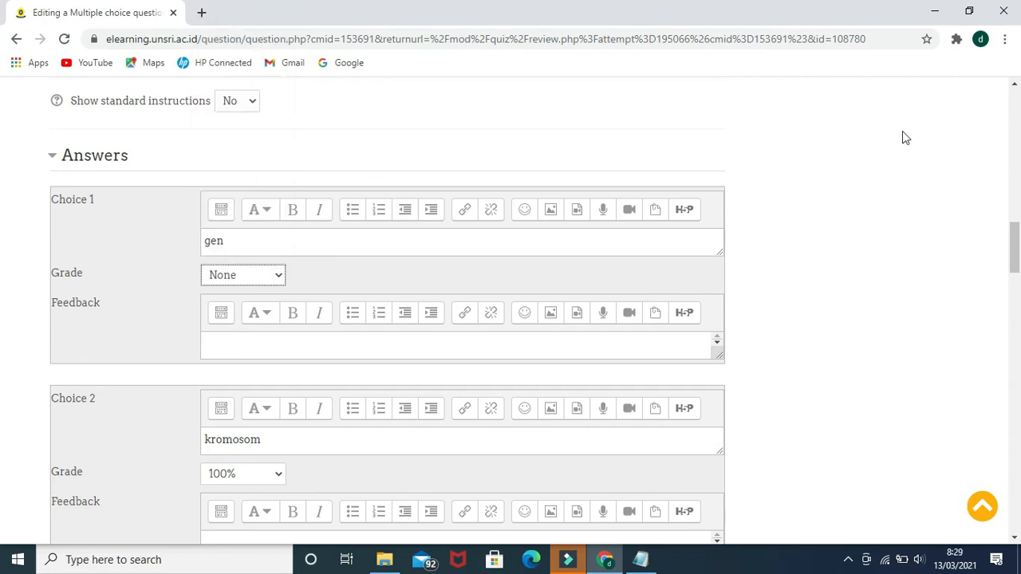
pyautogui.moveTo(1018, 252); pyautogui.dragTo(1017, 372)
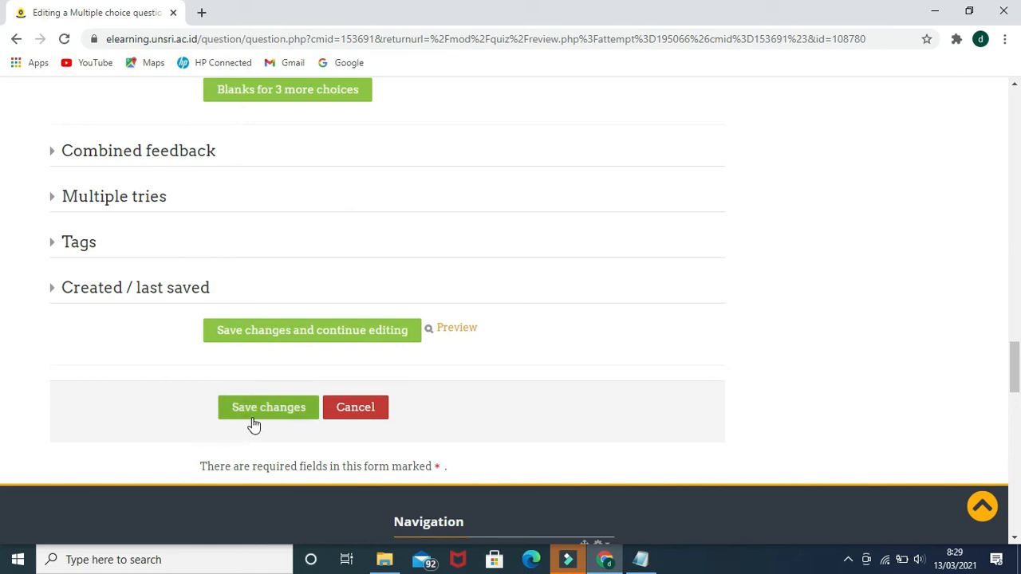
pyautogui.click(355, 418)
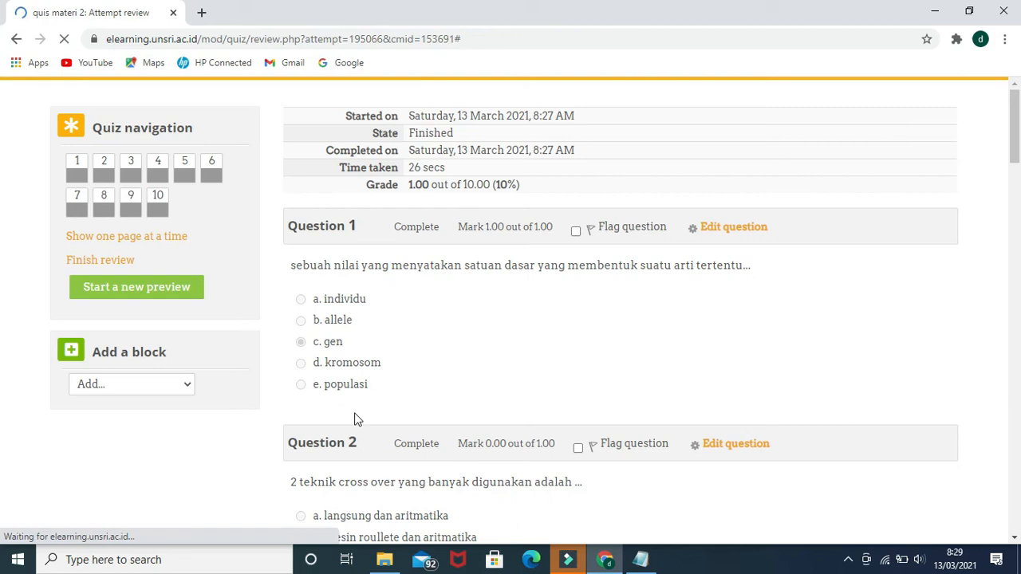